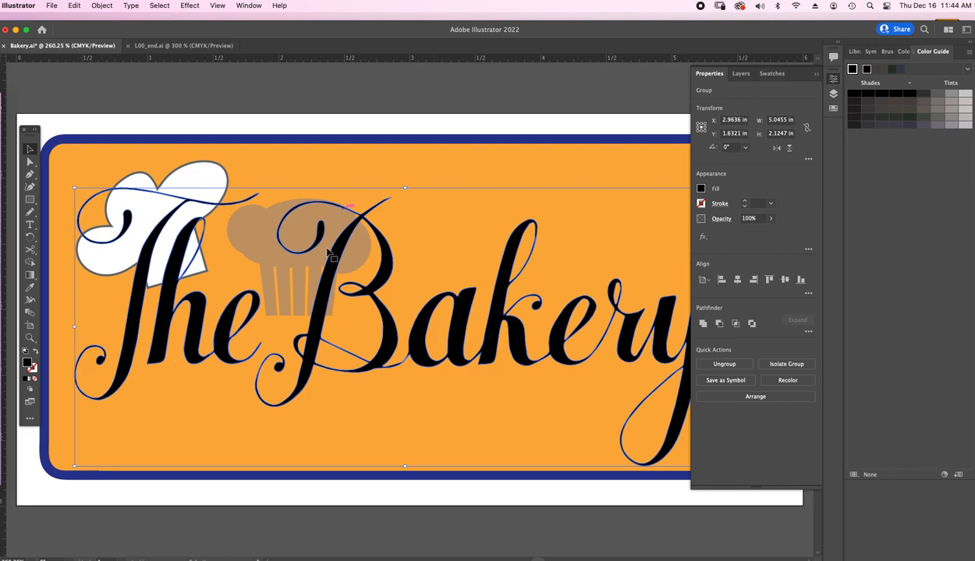
- Move the Bakery lettering group to about X 2.94 in, Y 1.64 in and fill it with the white-to-black gradient swatch
left_click(135, 315)
left_click_drag(135, 315, 132, 317)
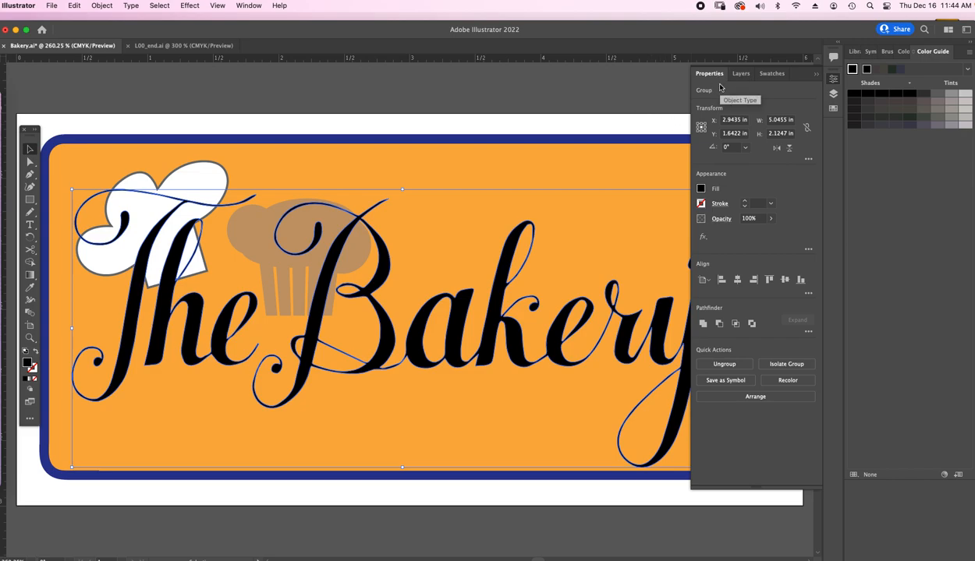
left_click(701, 190)
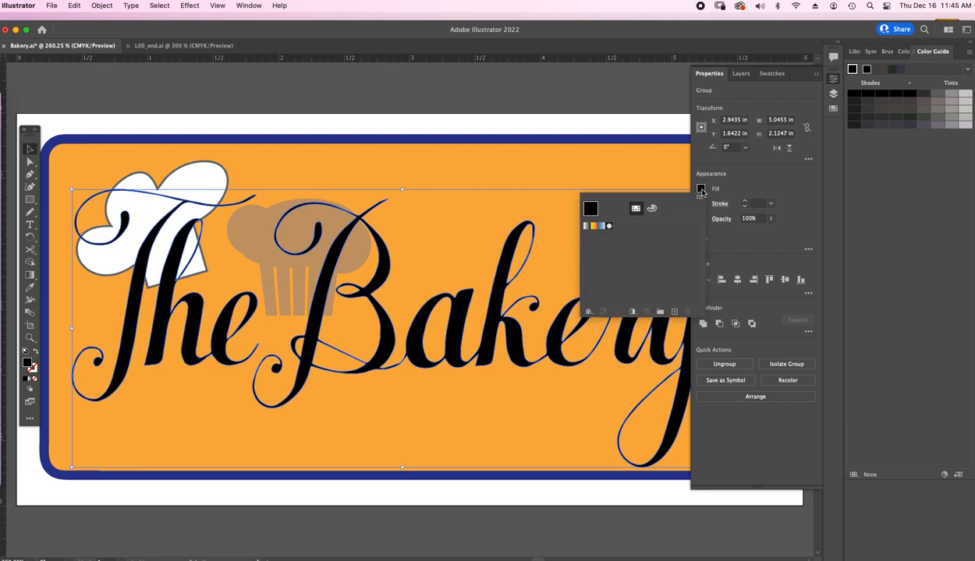
left_click(586, 227)
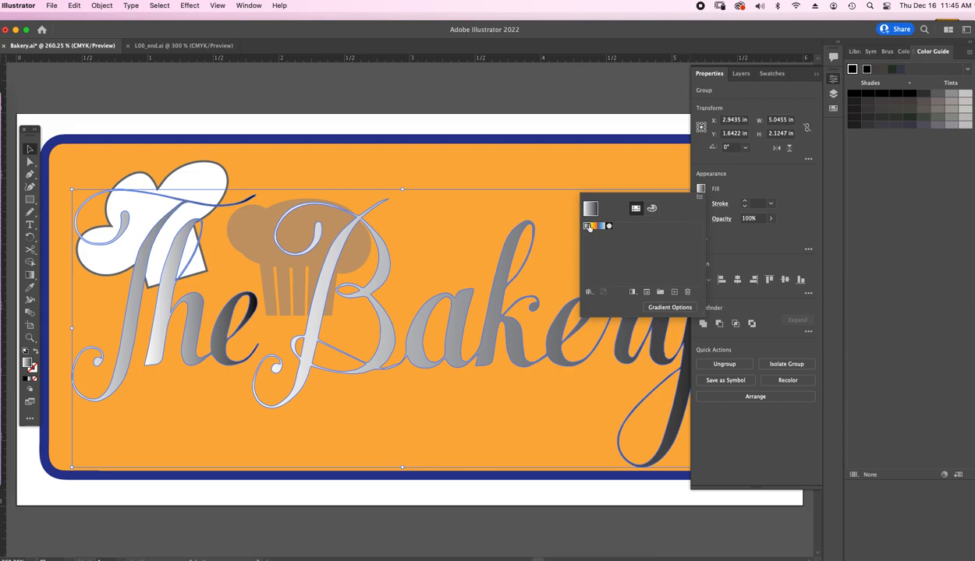
left_click(700, 198)
left_click(763, 182)
left_click(309, 87)
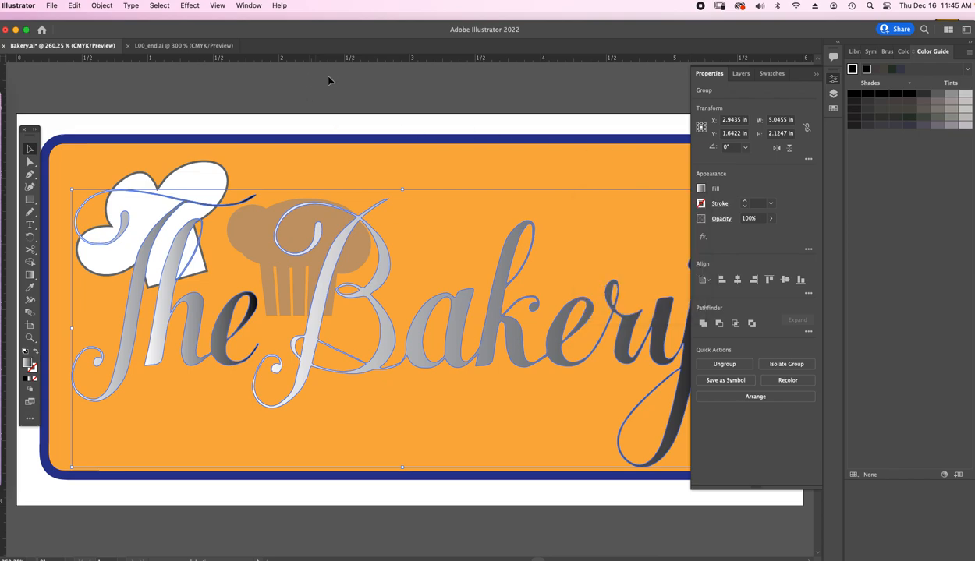
- Open the Gradient settings and swap the color stops so black sits at 0% and white at 100%
left_click(244, 6)
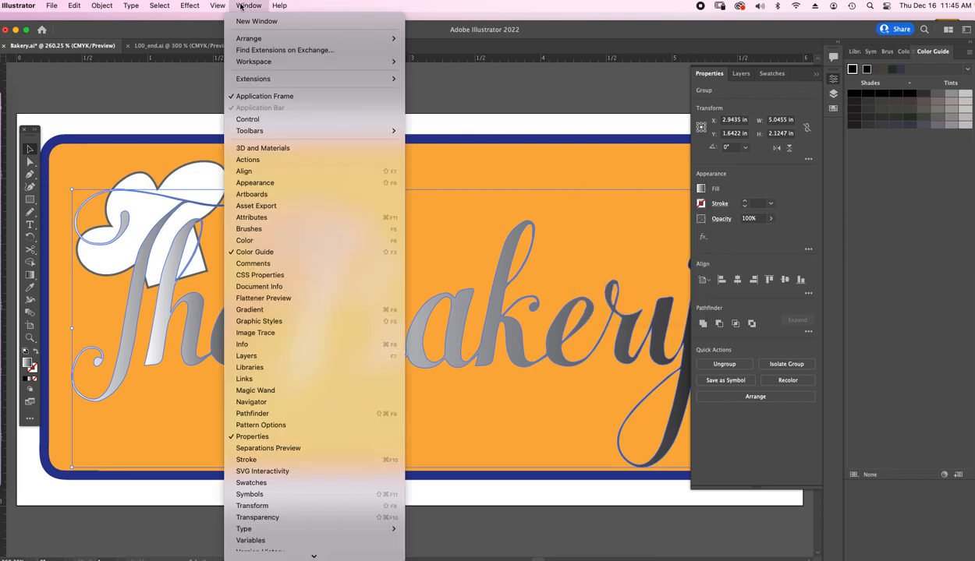
left_click(247, 311)
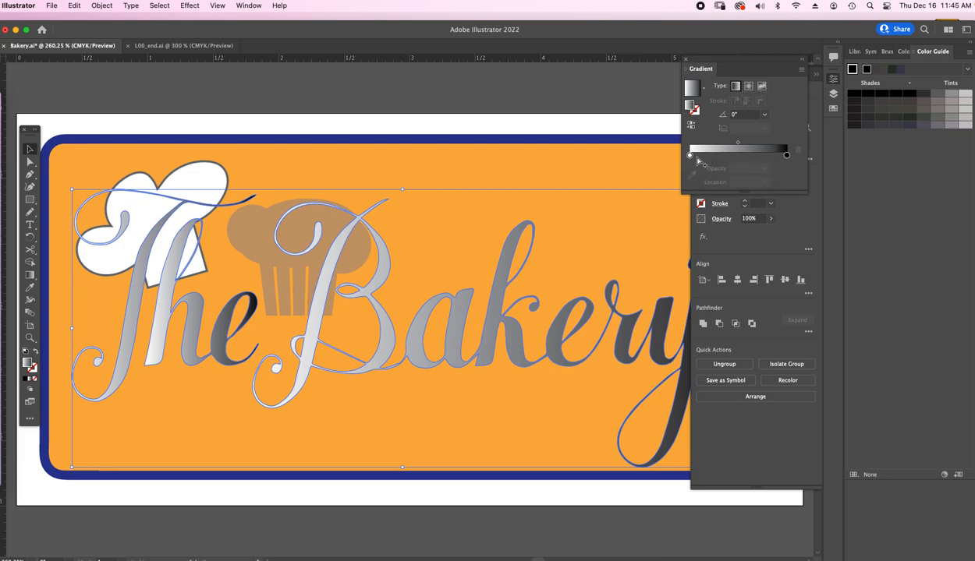
left_click_drag(689, 156, 665, 156)
left_click_drag(767, 156, 786, 156)
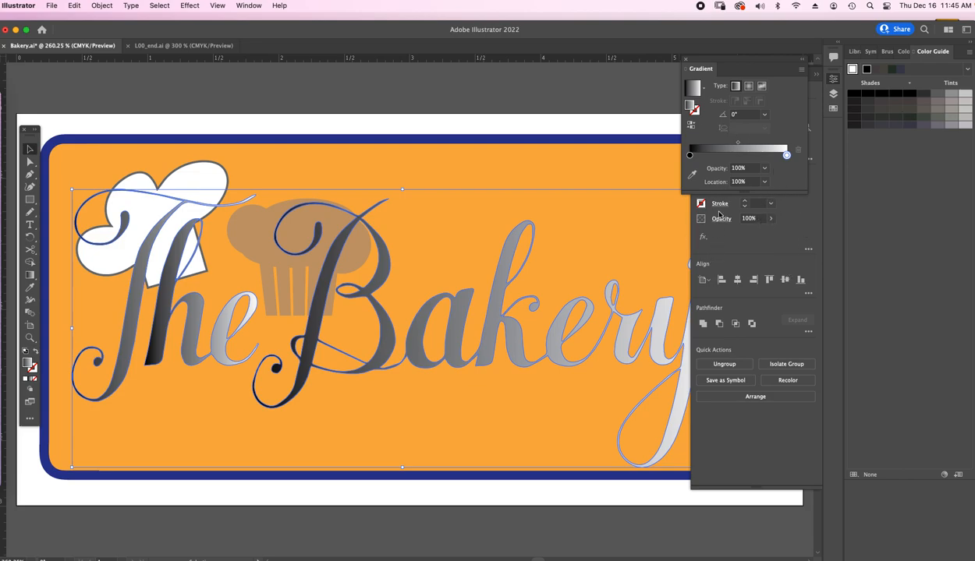
- Try to sample the sign's orange background for the black gradient stop with the Color Picker eyedropper, and undo it
left_click(690, 157)
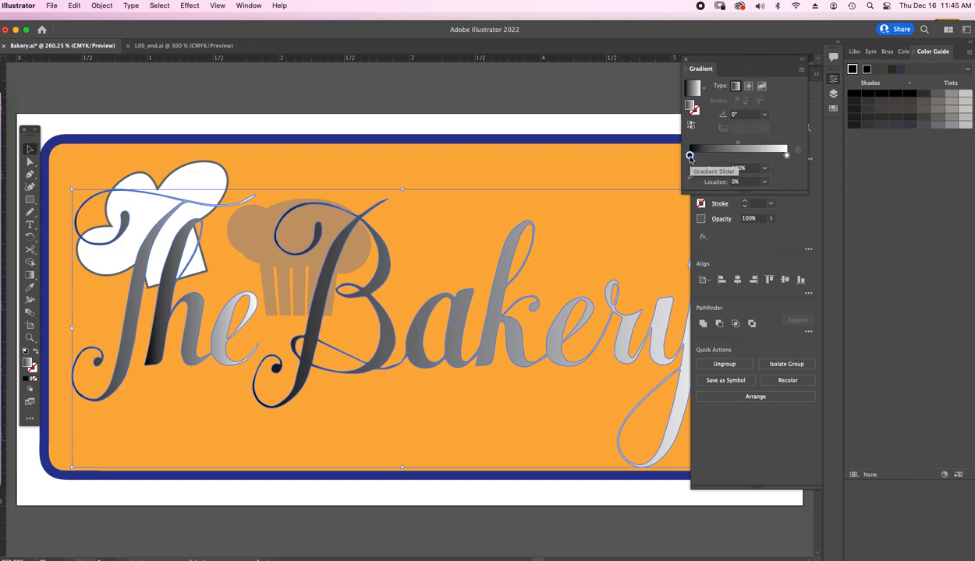
double_click(689, 156)
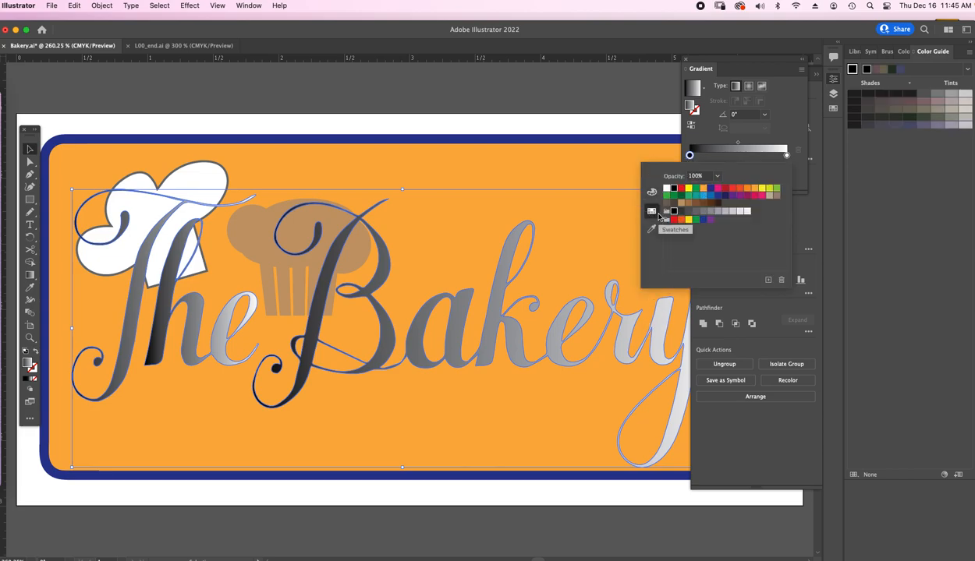
left_click(653, 193)
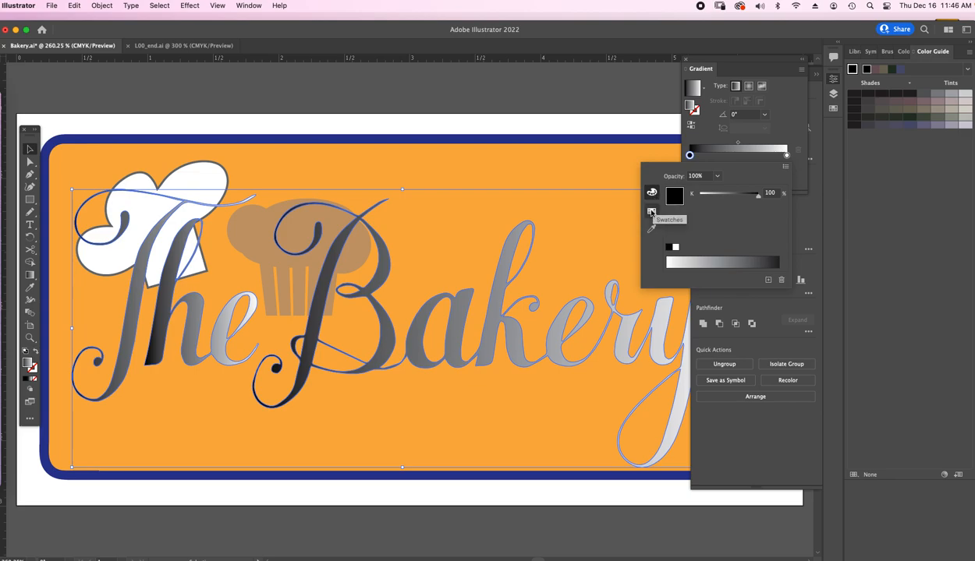
left_click(652, 210)
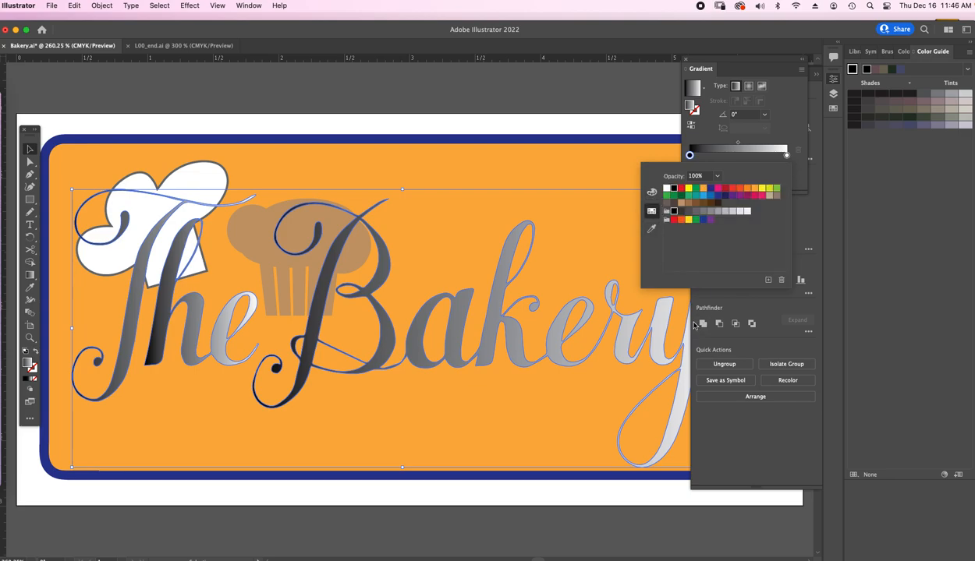
left_click(652, 229)
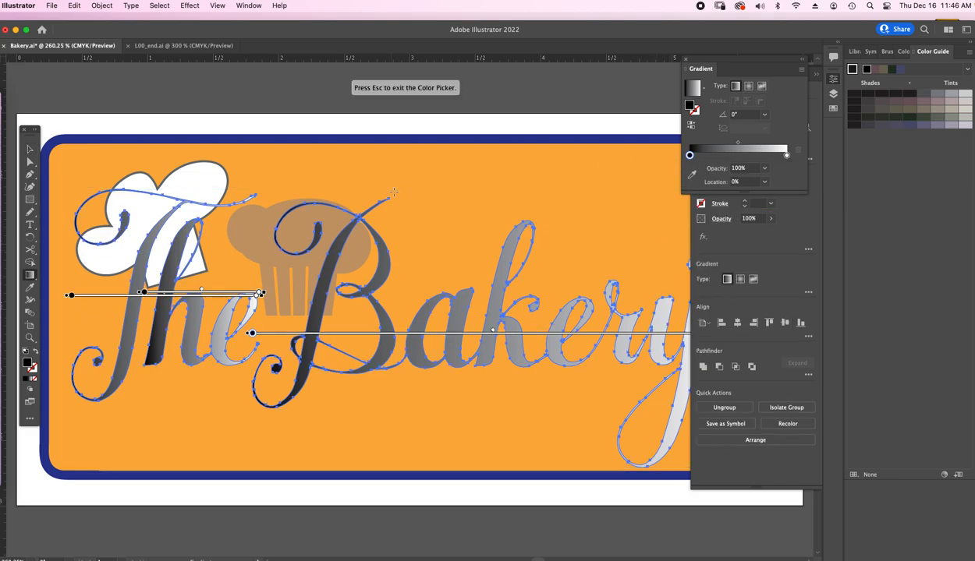
left_click(462, 180)
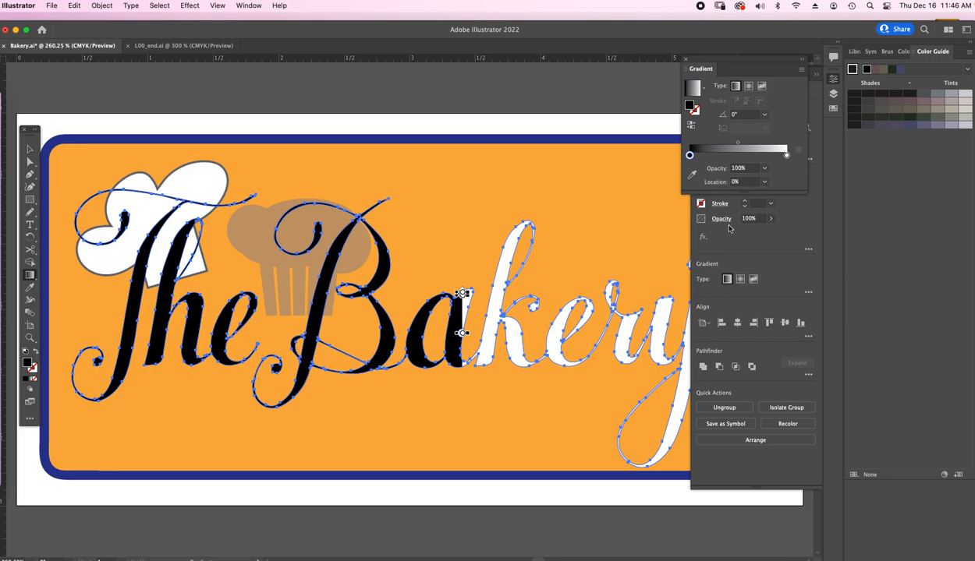
key("v")
key("super+z")
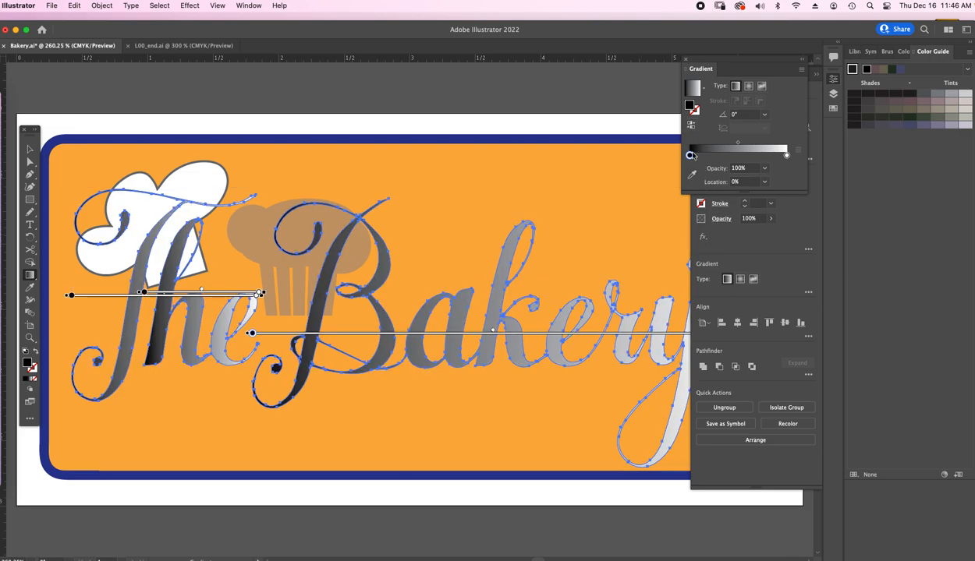
left_click_drag(690, 155, 654, 216)
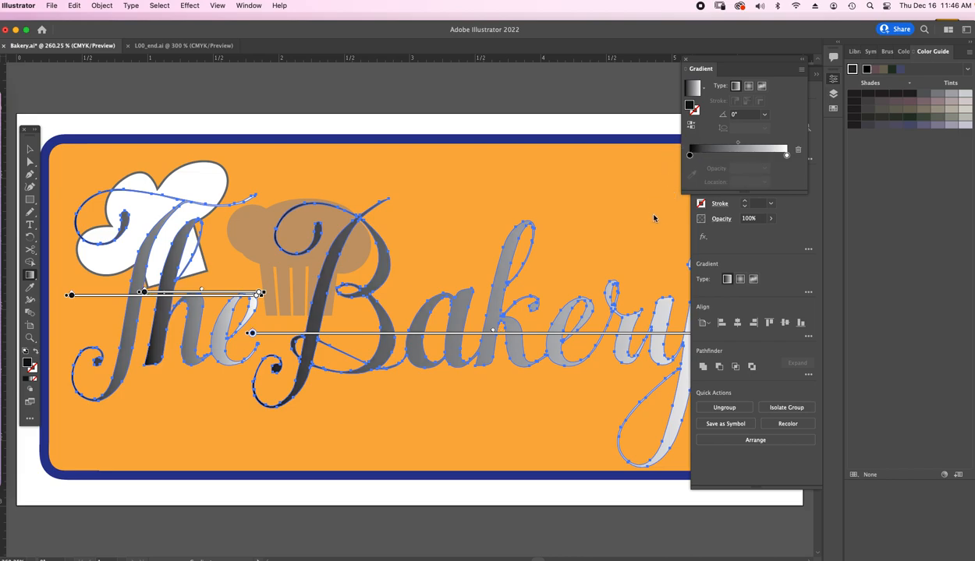
- Set the 0% gradient stop to the orange swatch and check its values in the Color Picker
left_click(689, 156)
double_click(689, 156)
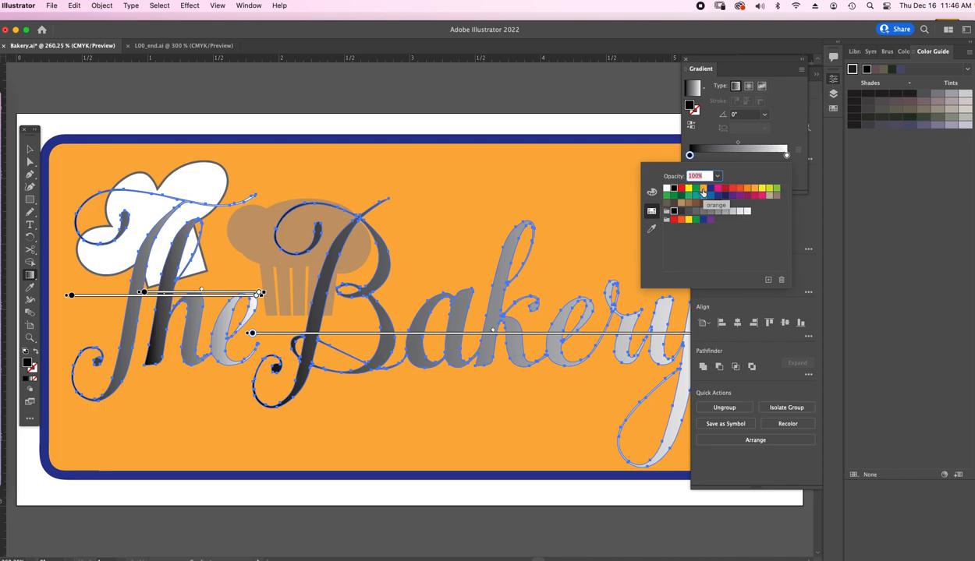
left_click(702, 191)
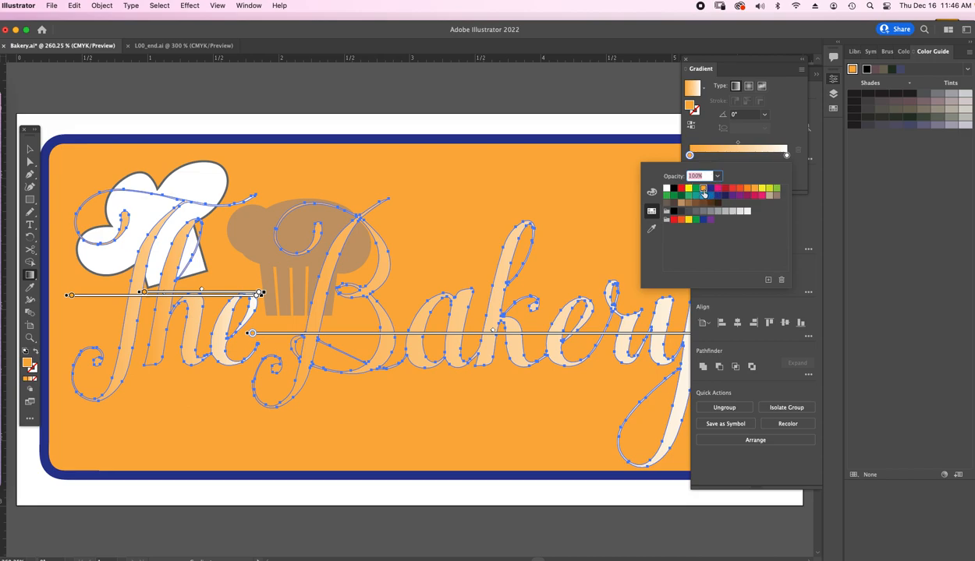
double_click(690, 106)
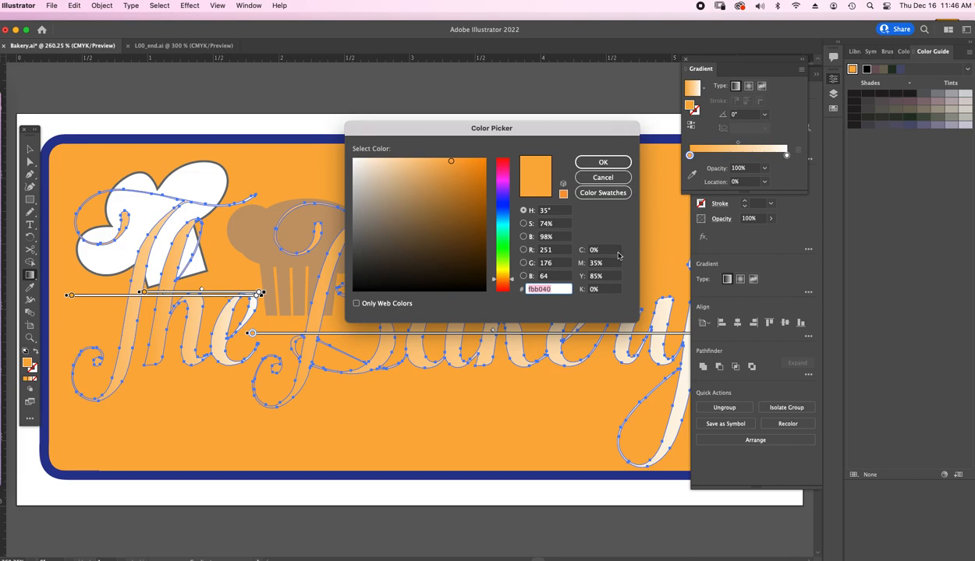
left_click(598, 177)
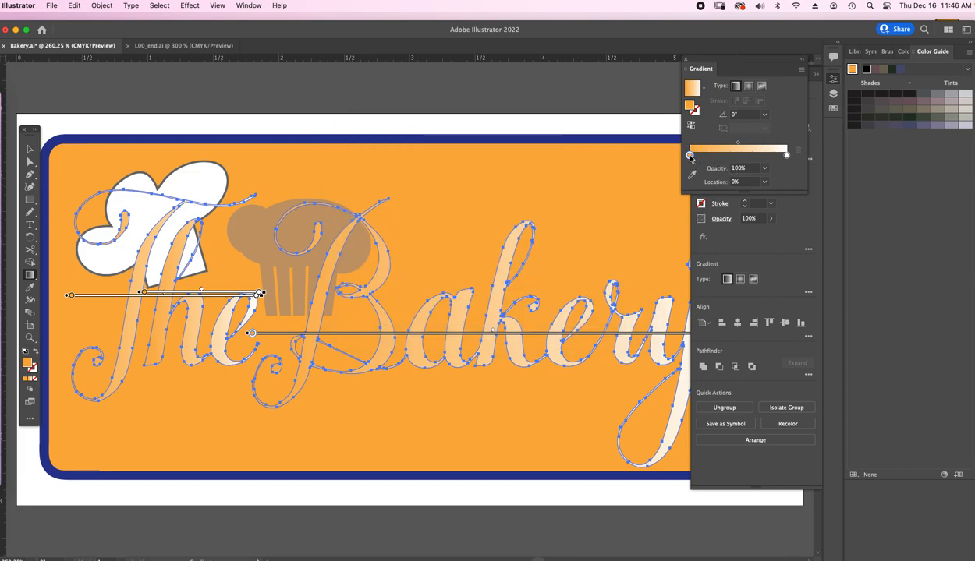
- Recolor the 0% gradient stop with the light tan swatch and set the fill color to C 50, M 70, Y 80, K 70
double_click(690, 155)
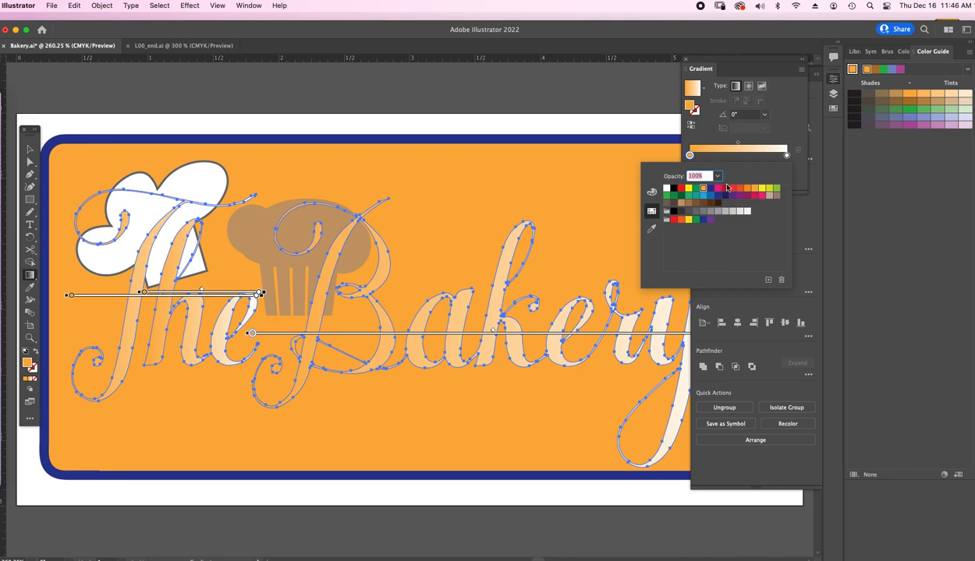
left_click(681, 203)
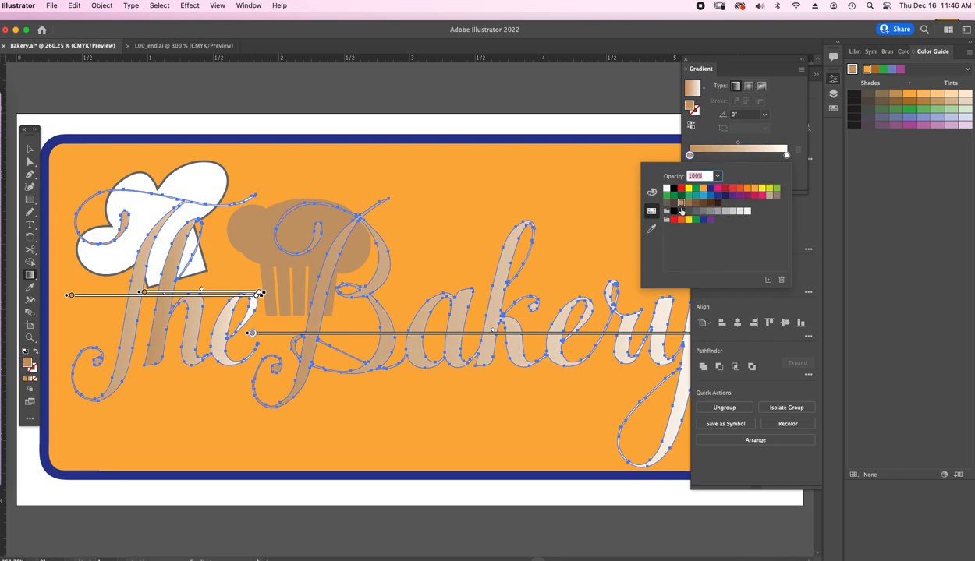
double_click(691, 108)
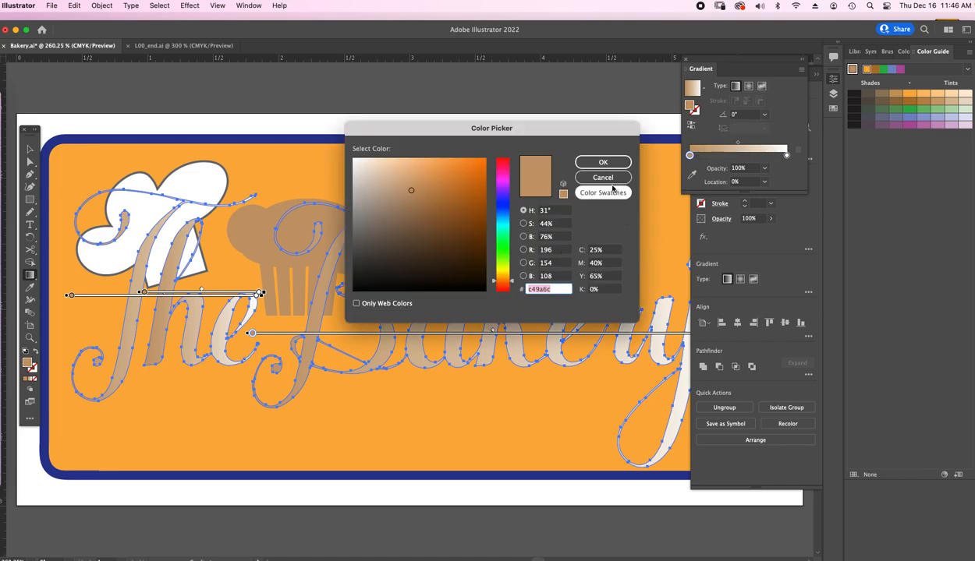
left_click(611, 250)
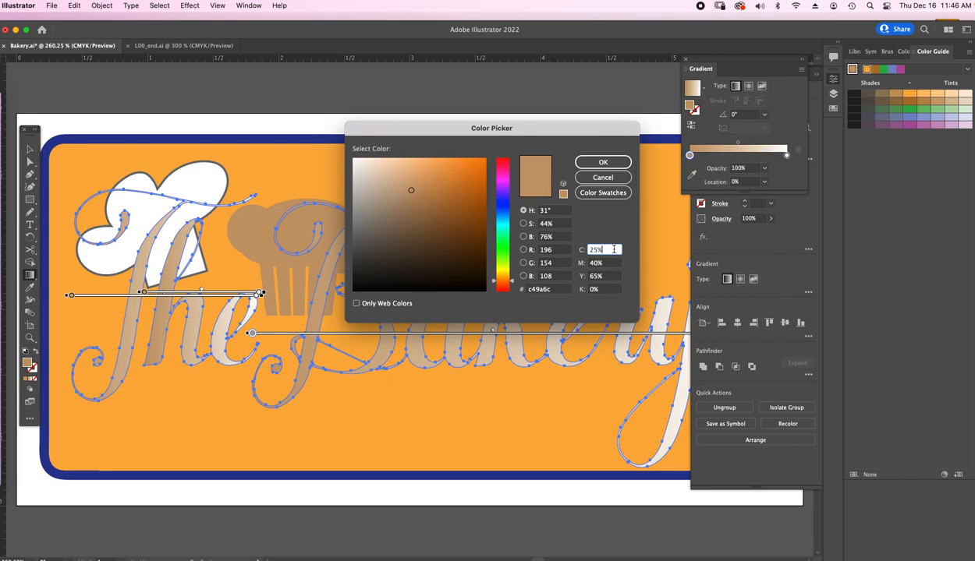
double_click(614, 250)
type("50")
key("Tab")
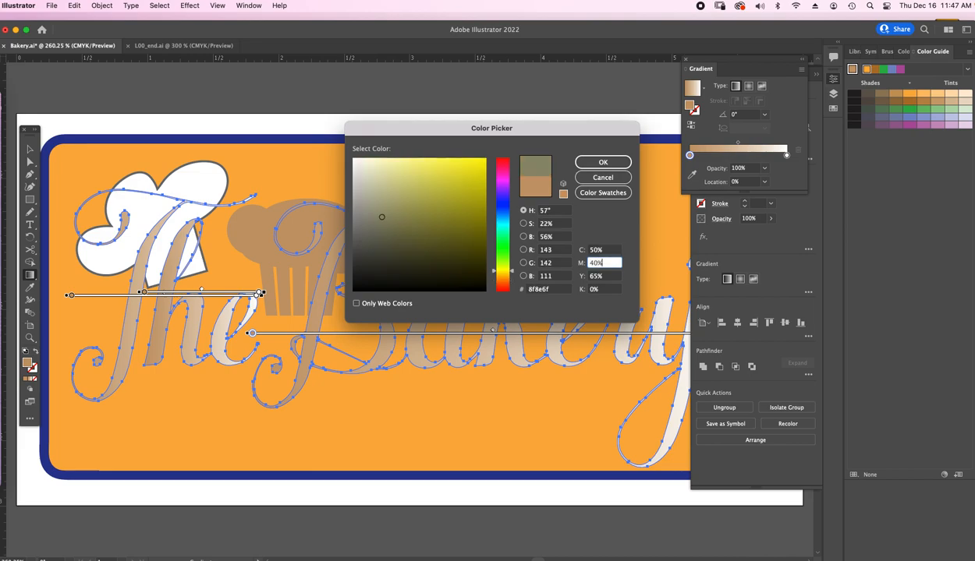
type("70")
key("Tab")
type("8")
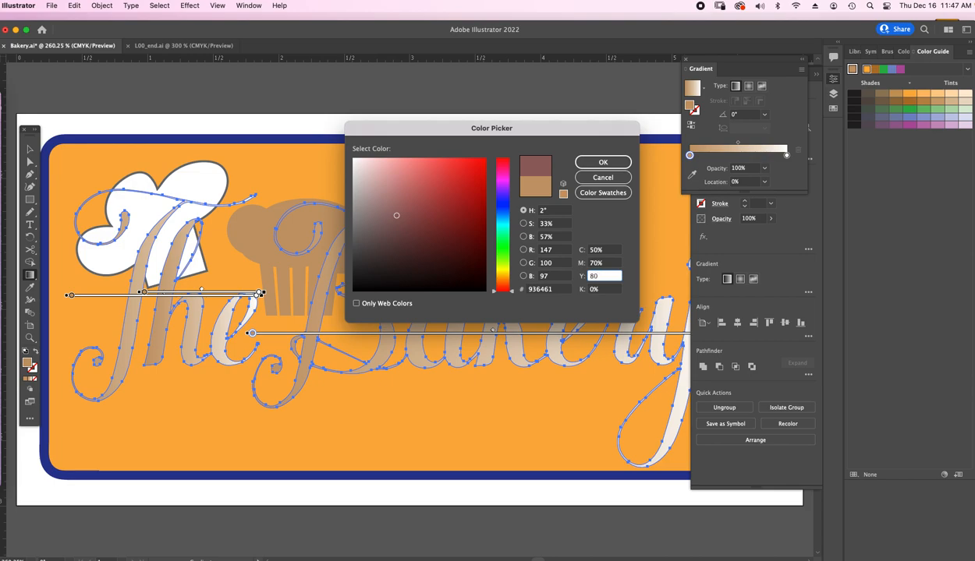
key("Tab")
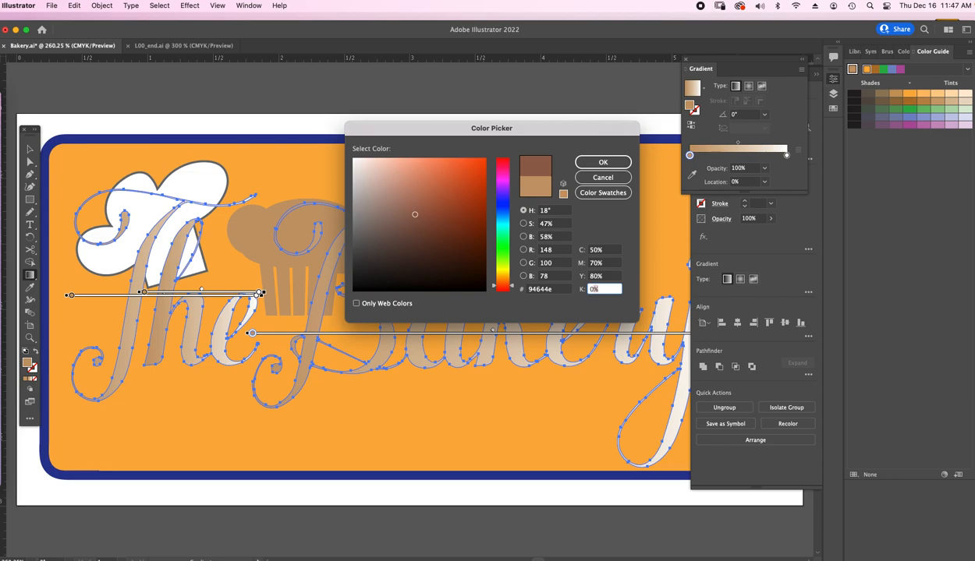
type("7")
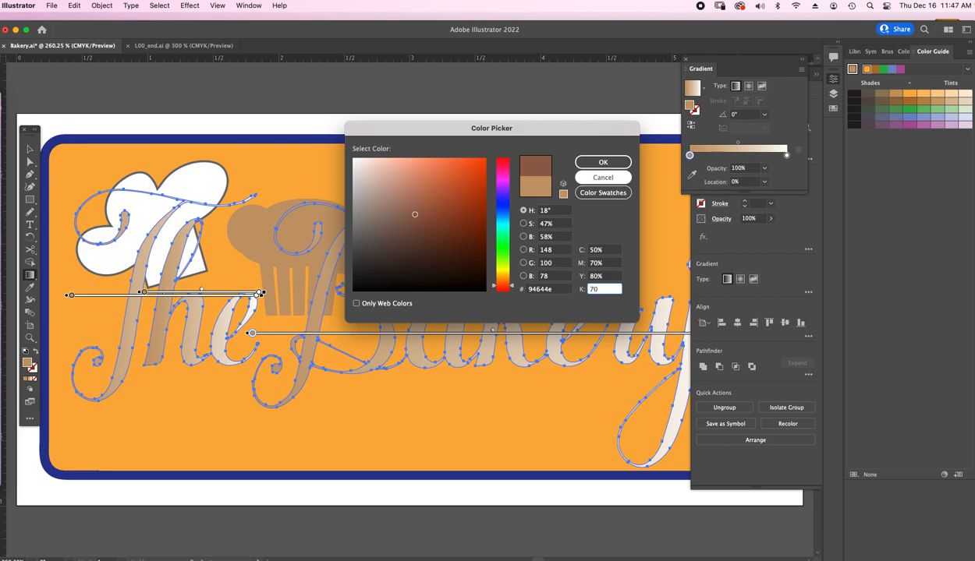
key("Return")
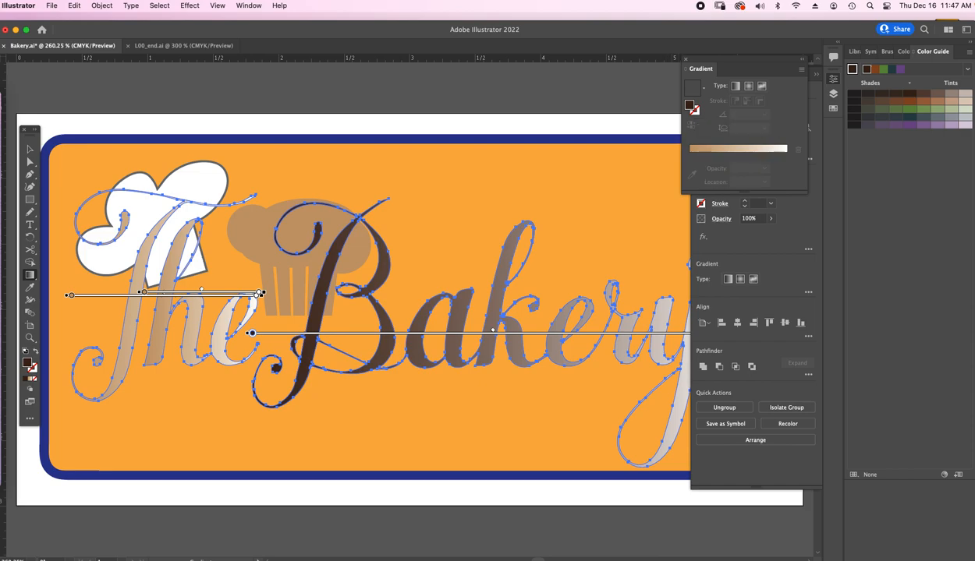
- Check the dark brown fill in the Color Picker and reapply the linear gradient to all the lettering
double_click(689, 105)
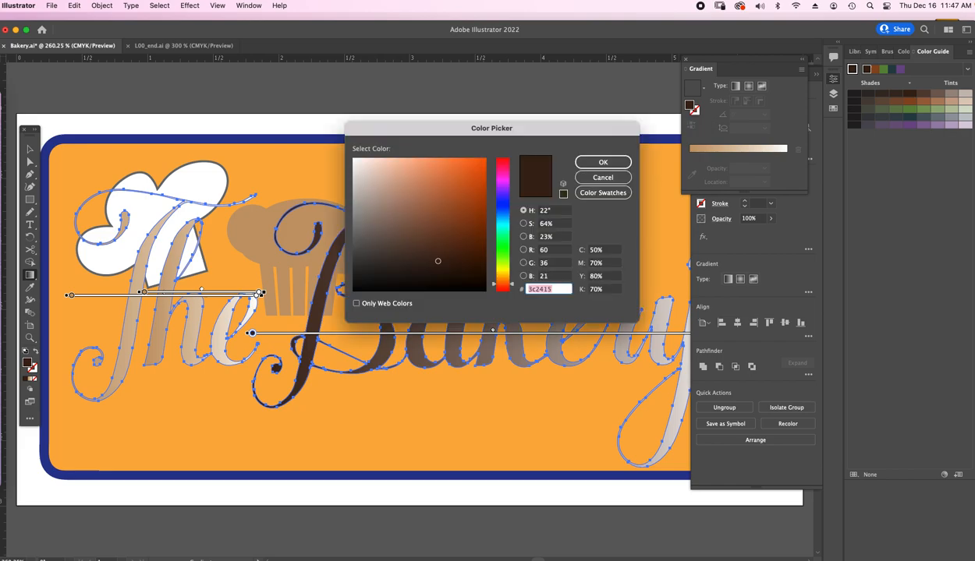
left_click(598, 175)
left_click(735, 86)
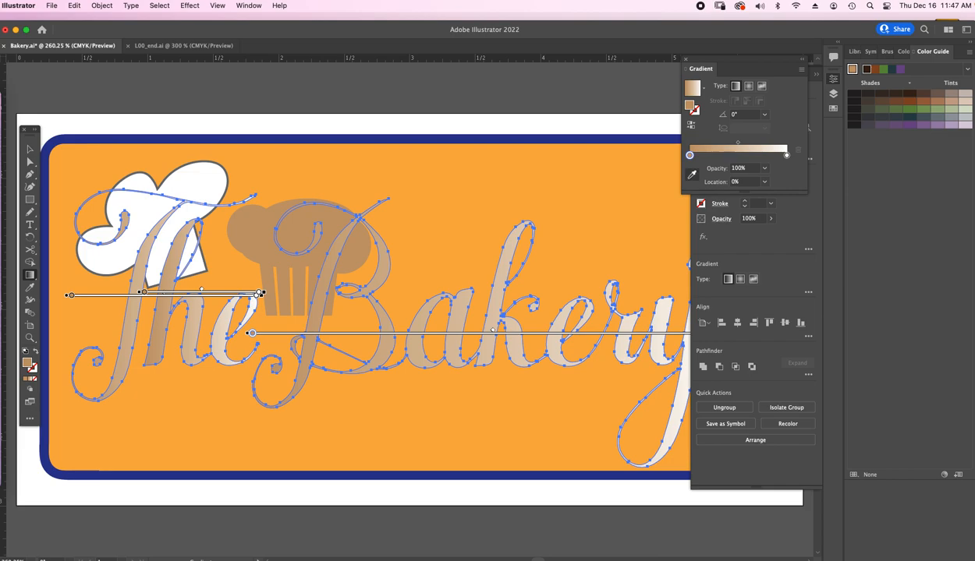
- Set the lettering's 0% gradient stop to the medium brown swatch
double_click(689, 155)
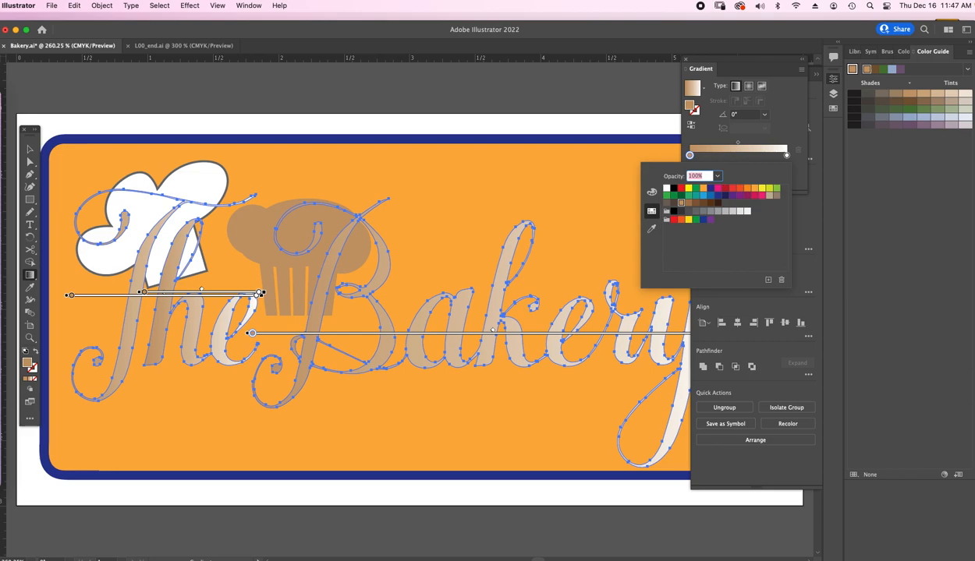
left_click(696, 203)
left_click(704, 203)
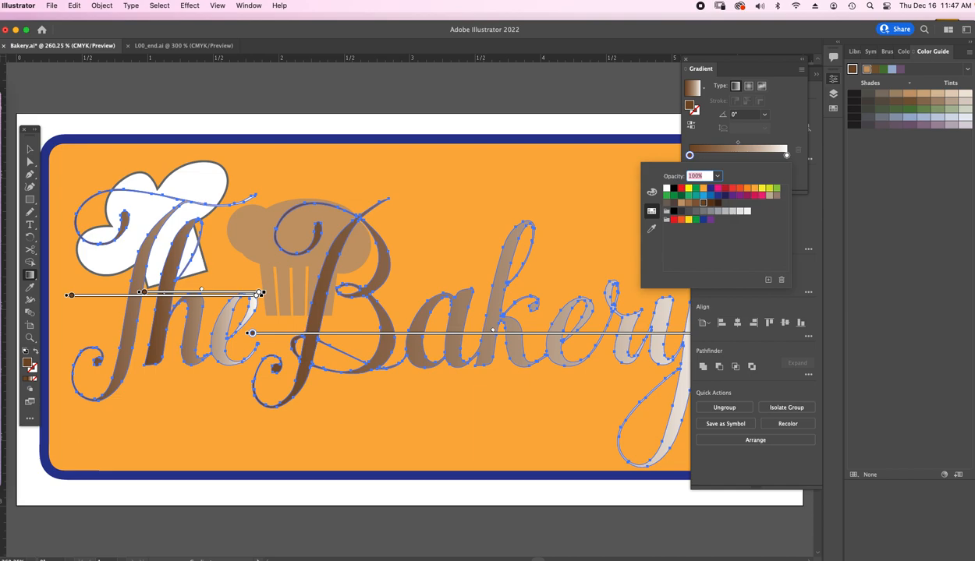
left_click(777, 195)
left_click(703, 203)
key("Escape")
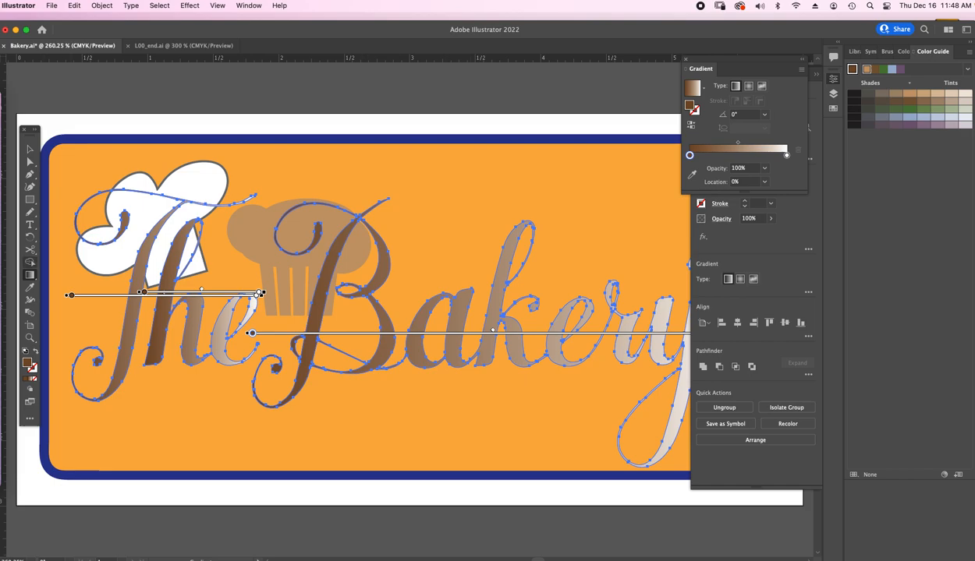
- Use the Gradient tool to stretch one horizontal brown-to-white gradient across the full width of the lettering
left_click(30, 262)
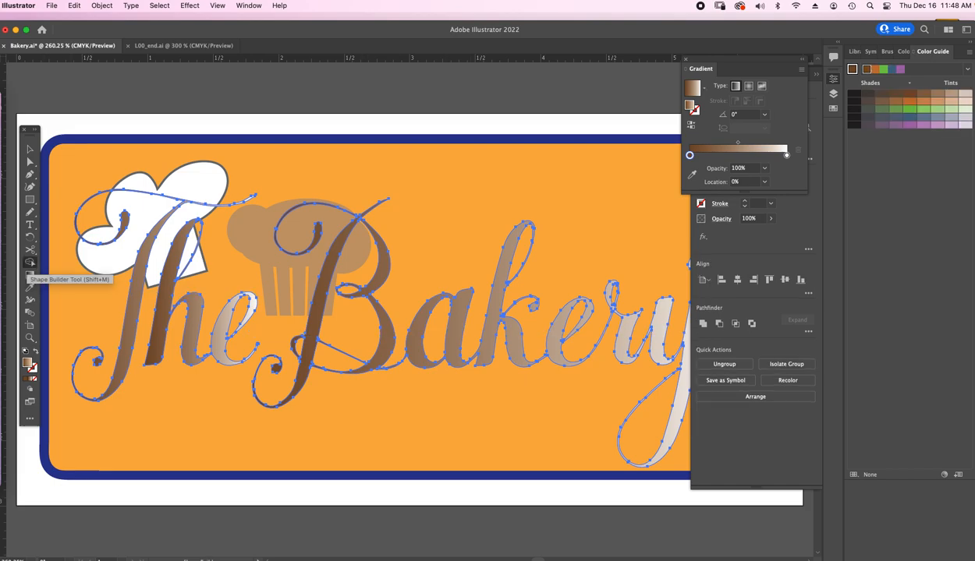
left_click(30, 275)
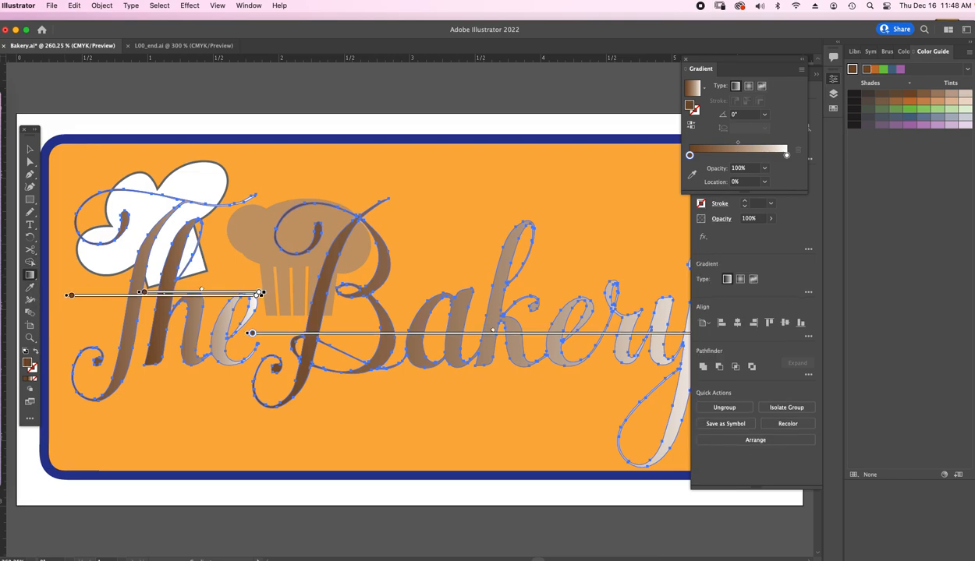
left_click_drag(68, 274, 69, 273)
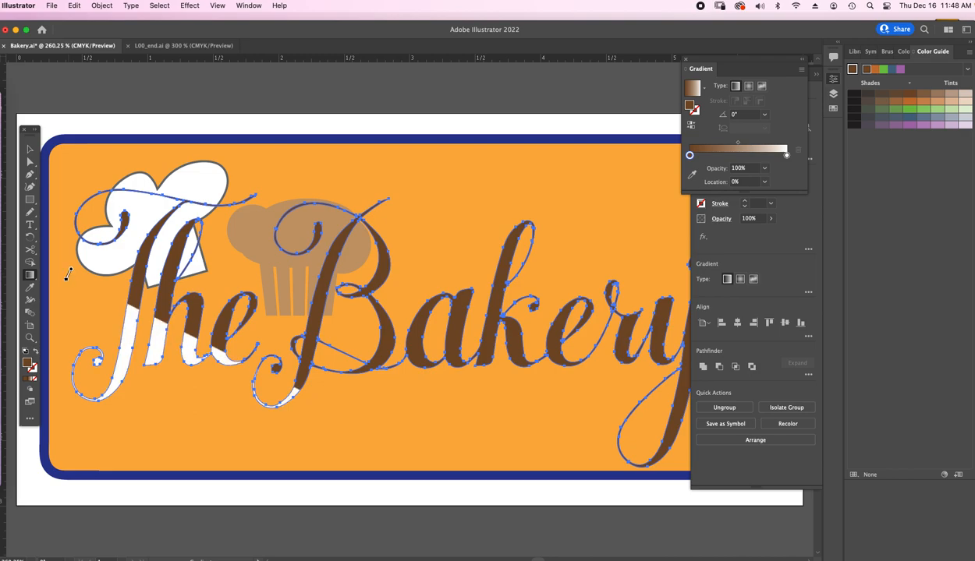
left_click_drag(64, 273, 754, 274)
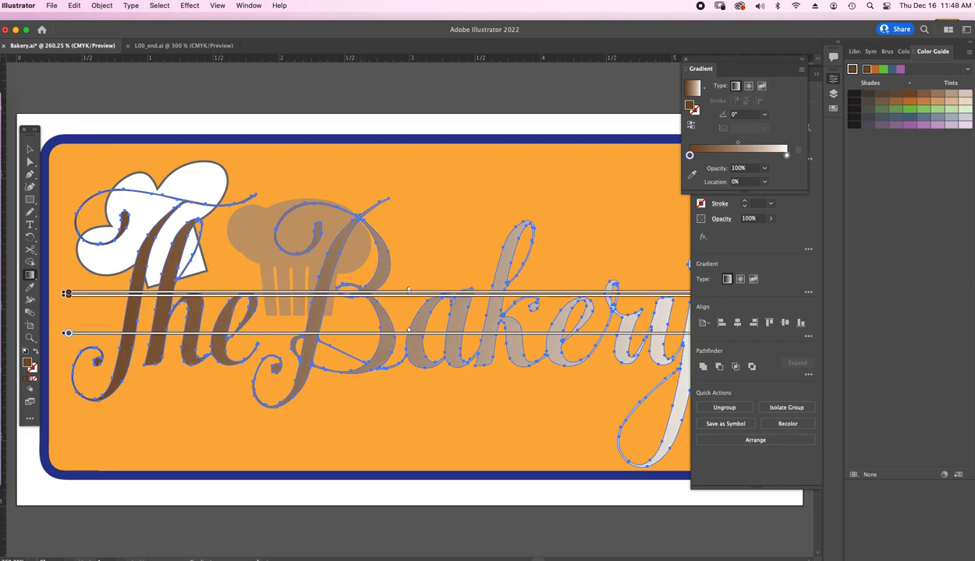
- Redraw the lettering's gradient vertically at -90°, from brown at the letter tops to white at the lower border, and deselect it
mouse_move(406, 220)
left_mouse_down()
mouse_move(420, 220)
mouse_move(411, 479)
left_mouse_up()
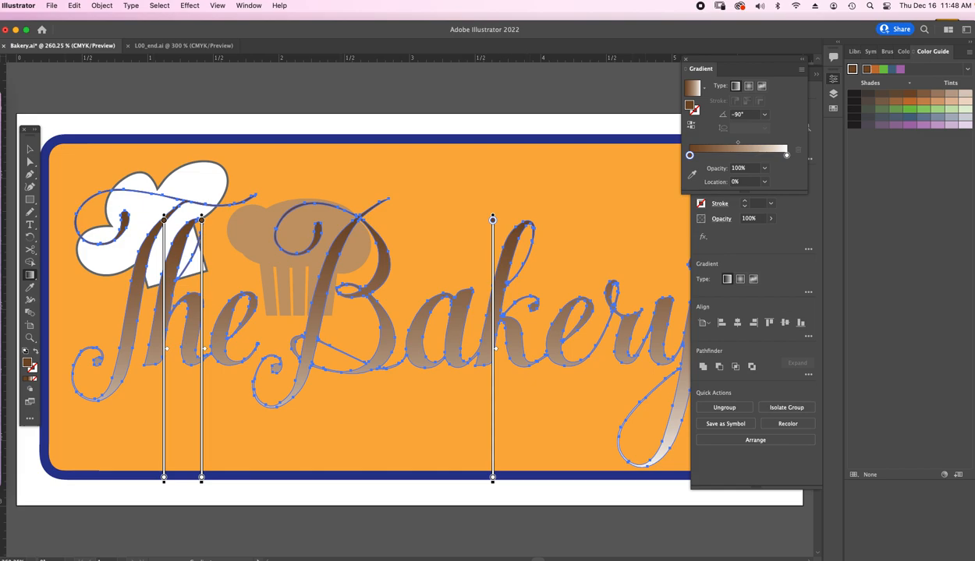
key("v")
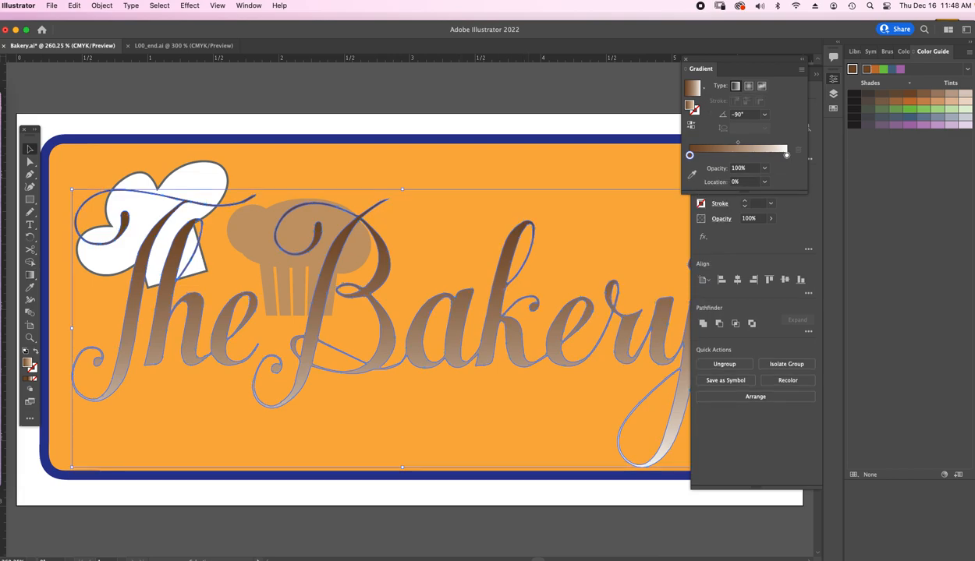
left_click(238, 117)
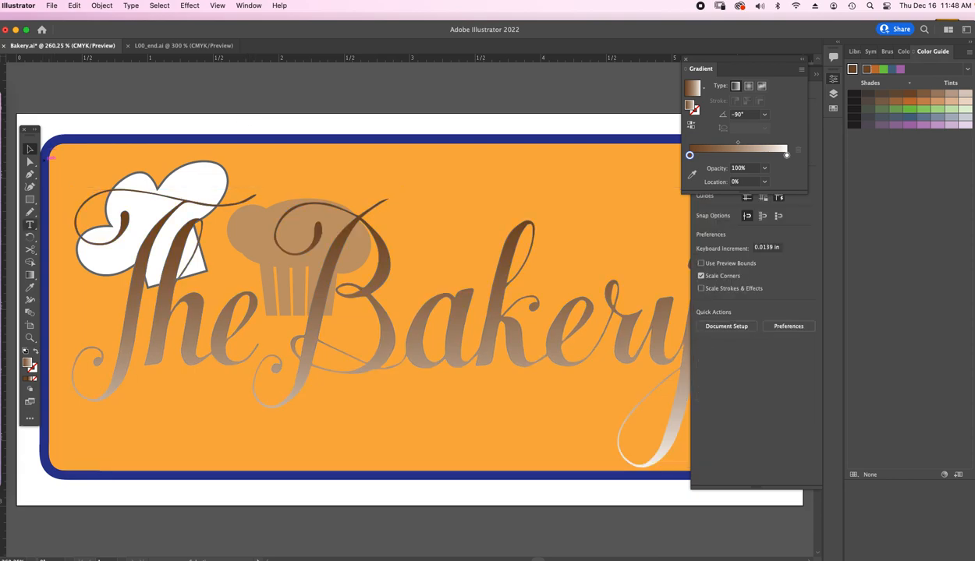
- Place a new line of point type with the Type tool in the empty area below the Bakery lettering
left_click(30, 226)
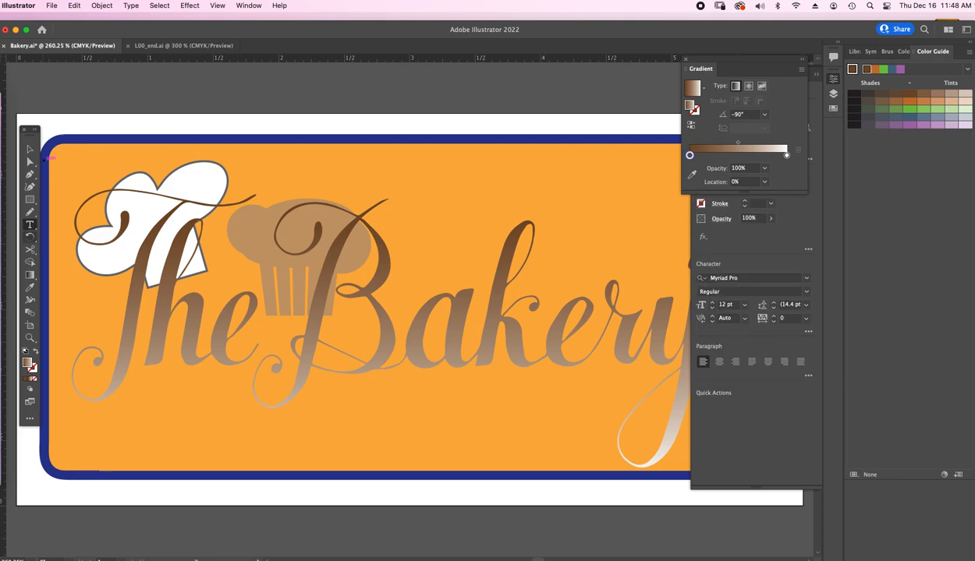
left_click(30, 225)
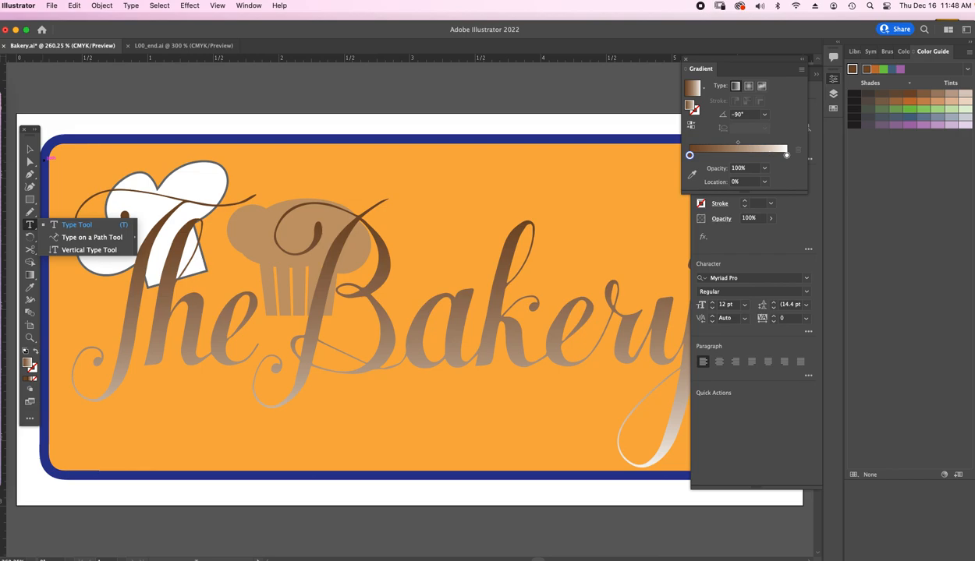
left_click(77, 225)
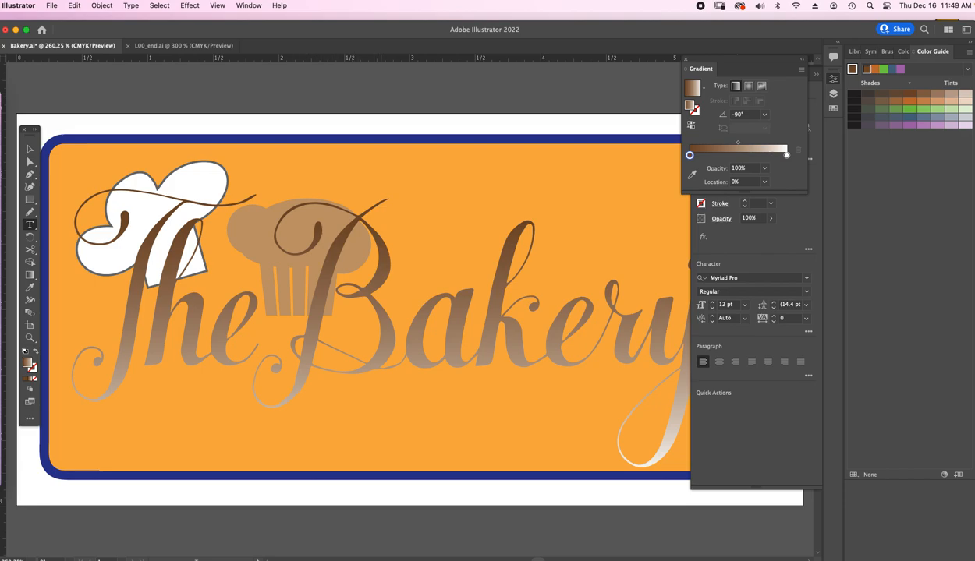
left_click(363, 422)
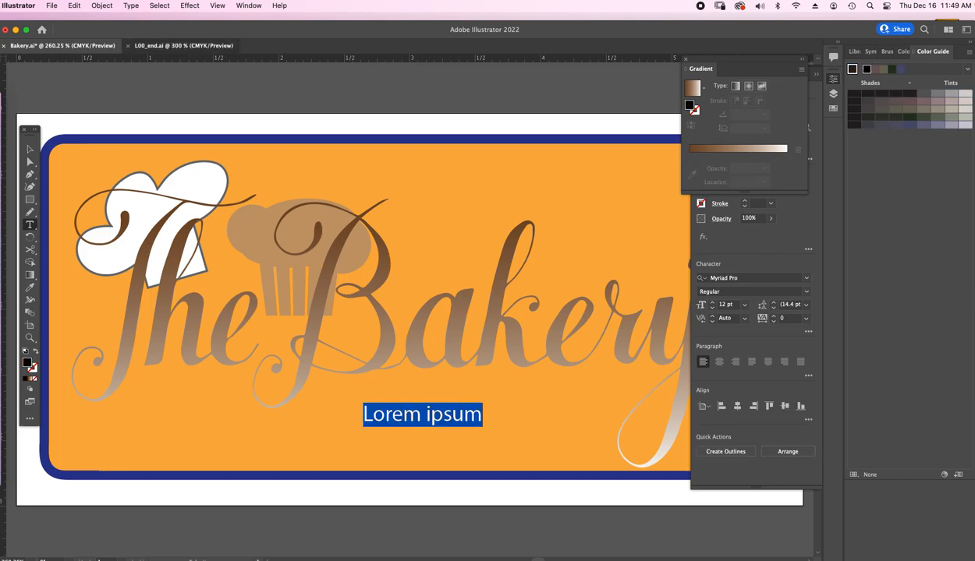
- Check the caption wording in L00_end.ai and replace the placeholder text in Bakery.ai with "San Francisco"
left_click(183, 46)
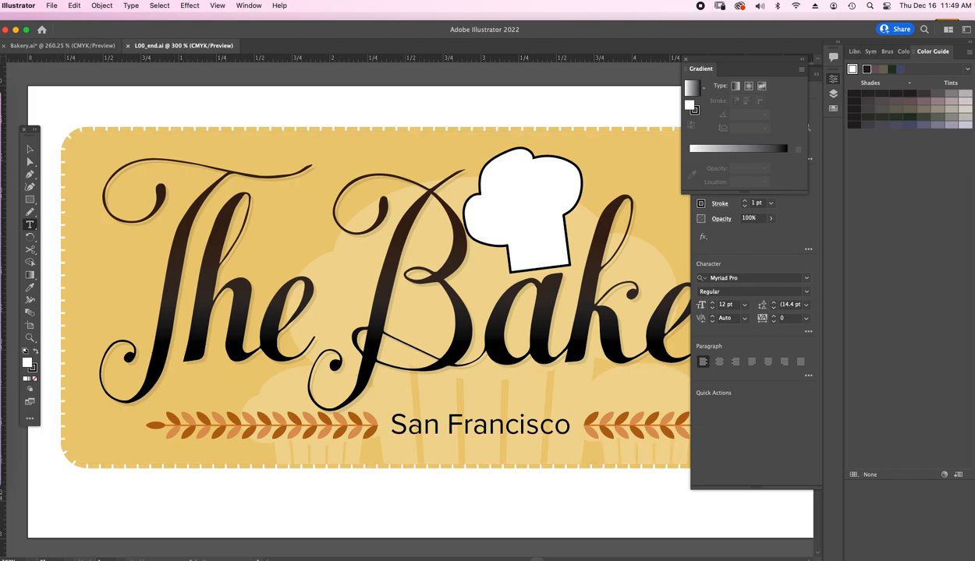
left_click(63, 46)
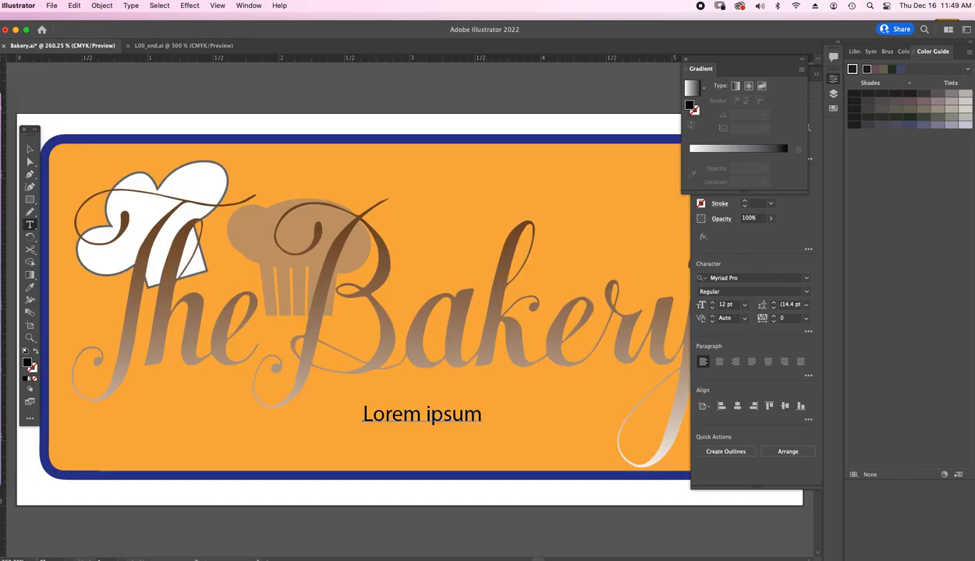
left_click_drag(363, 414, 482, 414)
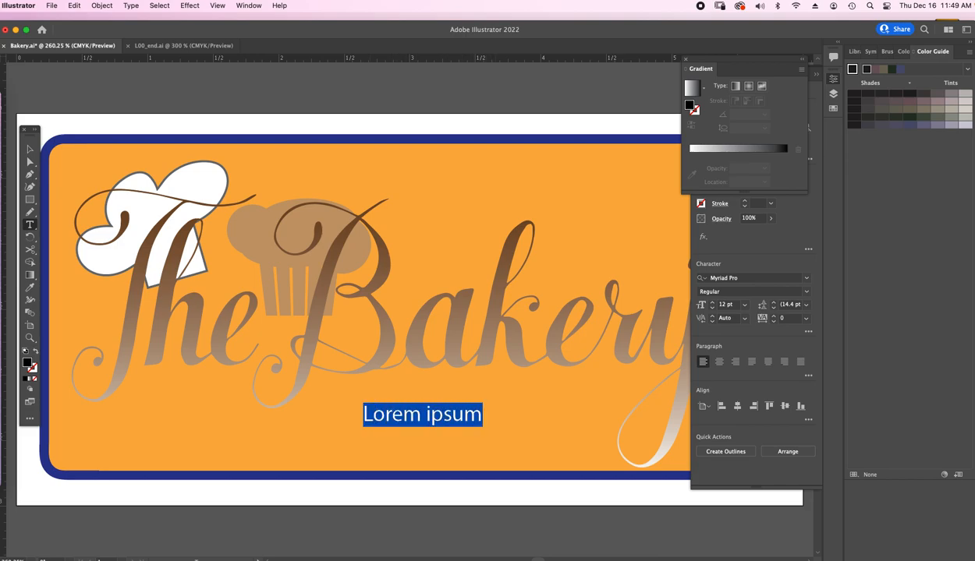
type("San F")
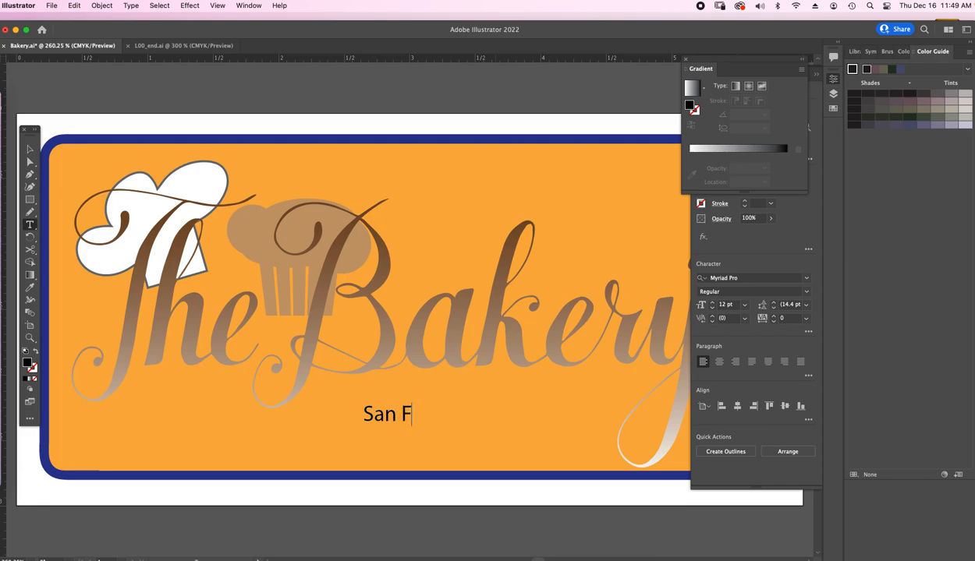
type("rancisco")
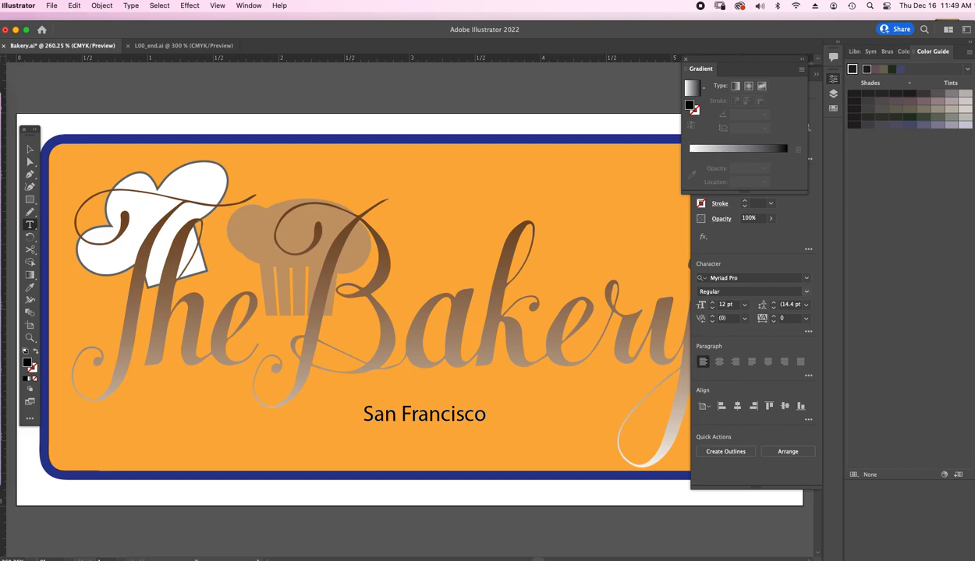
- Show the full character settings beside the artwork and set the San Francisco caption's font size to 14 pt
key("super+a")
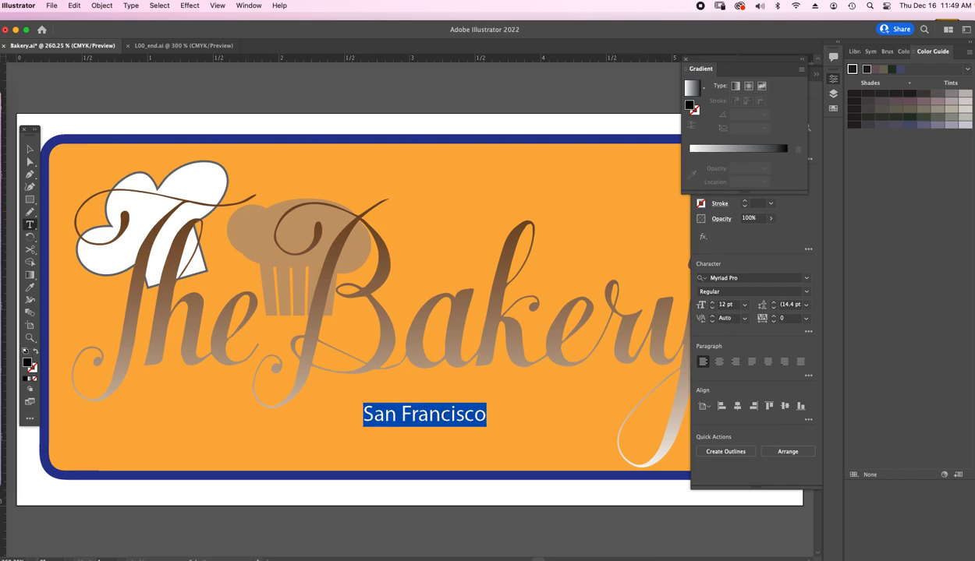
left_click(248, 7)
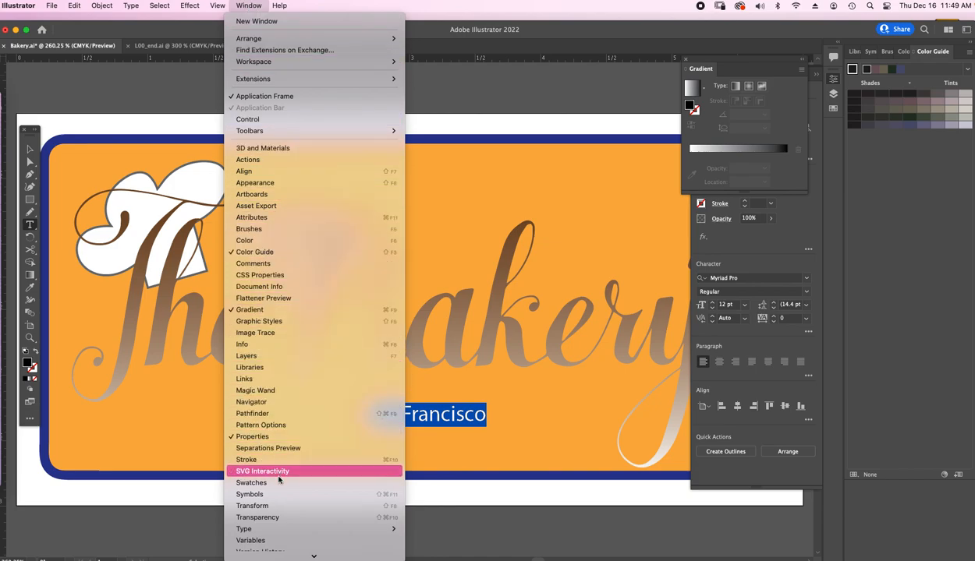
mouse_move(272, 525)
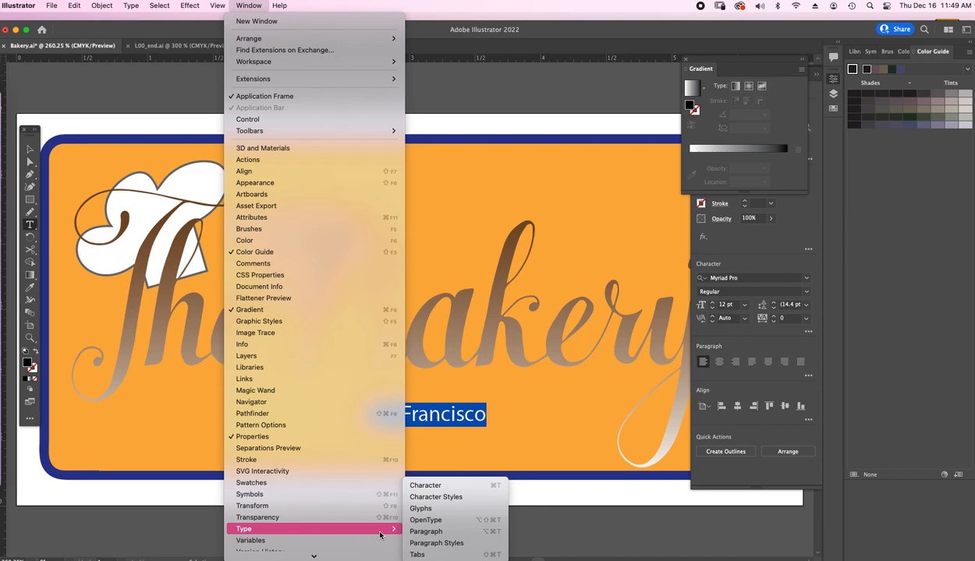
left_click(437, 486)
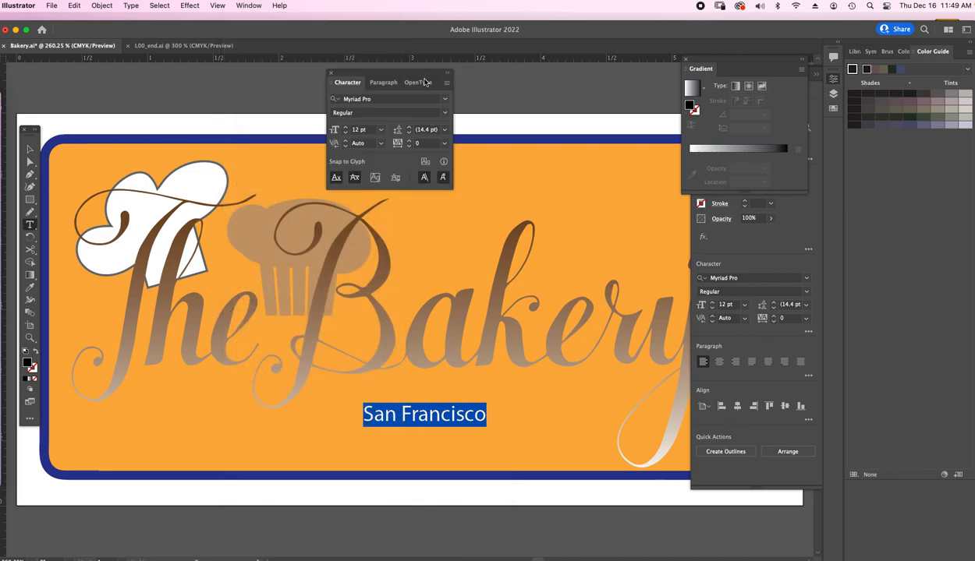
left_click_drag(394, 70, 605, 153)
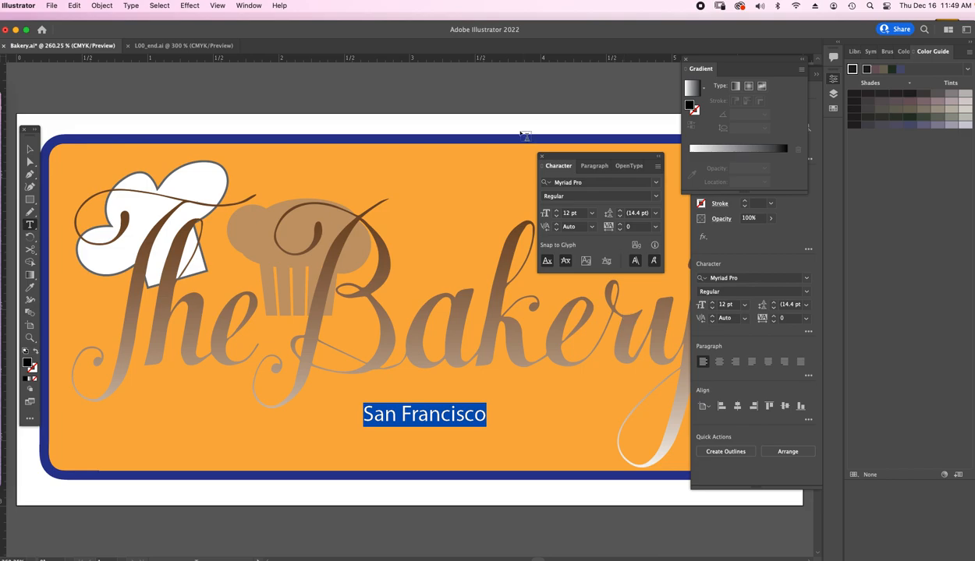
left_click(556, 210)
left_click(556, 211)
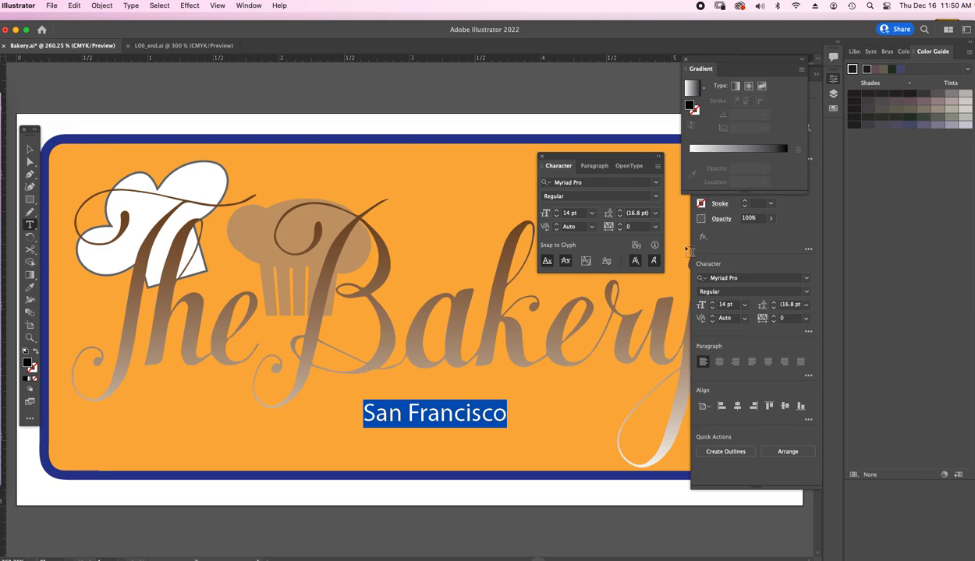
left_click(658, 169)
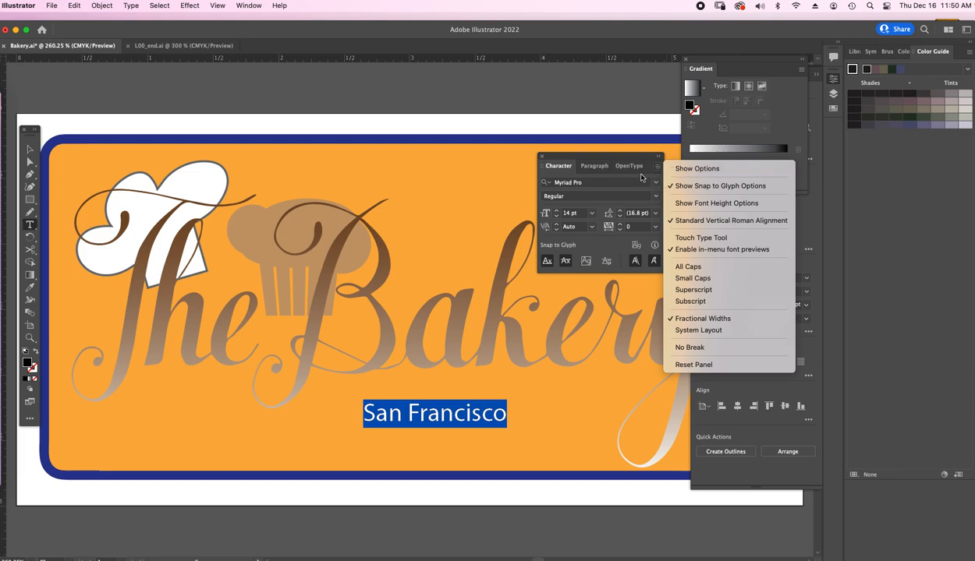
left_click(591, 245)
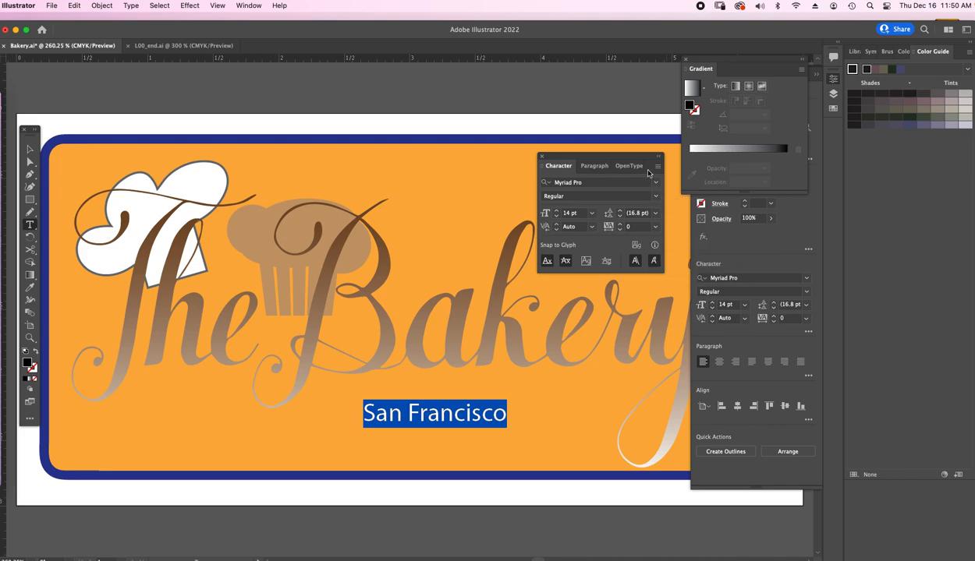
left_click(631, 167)
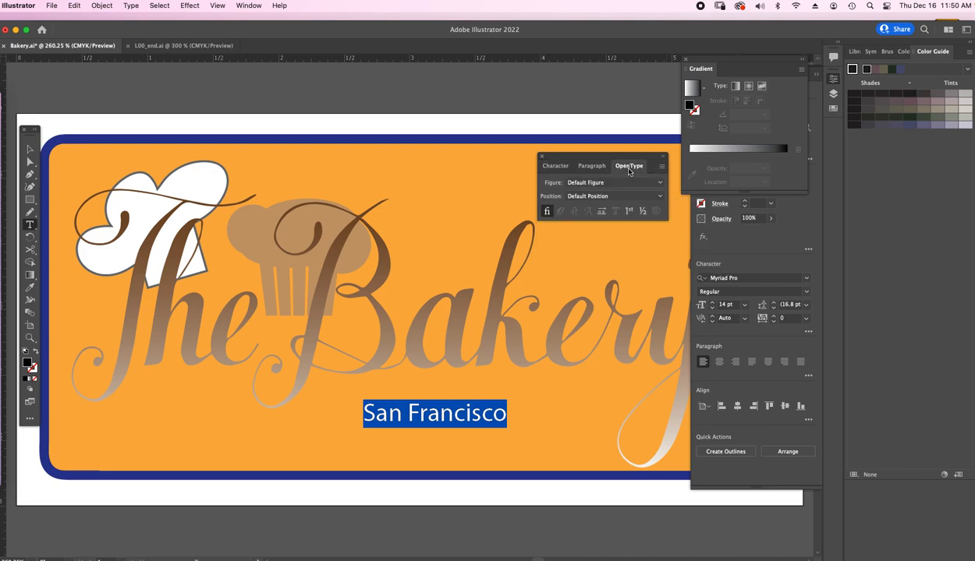
left_click(556, 166)
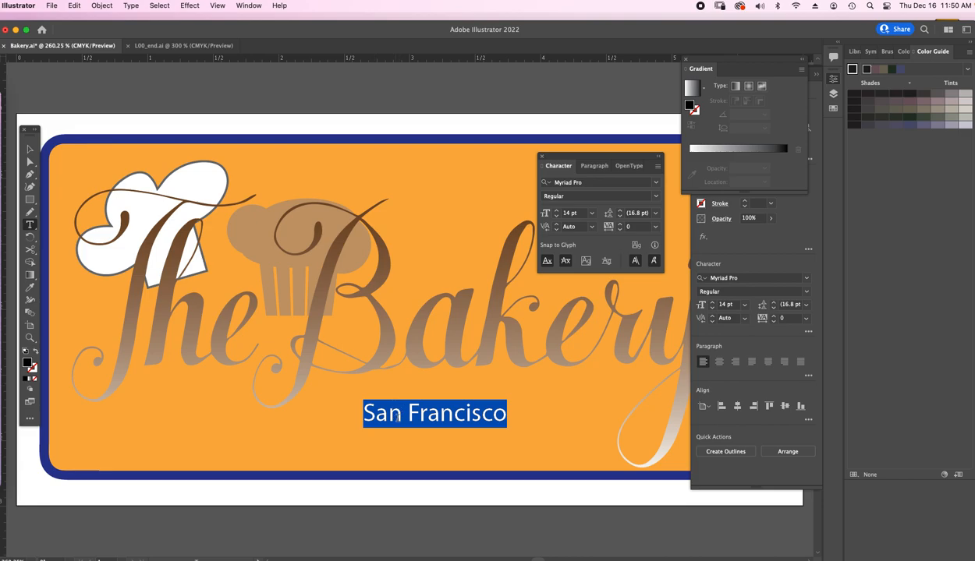
- Finish editing the caption, bring the alignment controls over the artwork, and put away the floating character and gradient settings
left_click(539, 414)
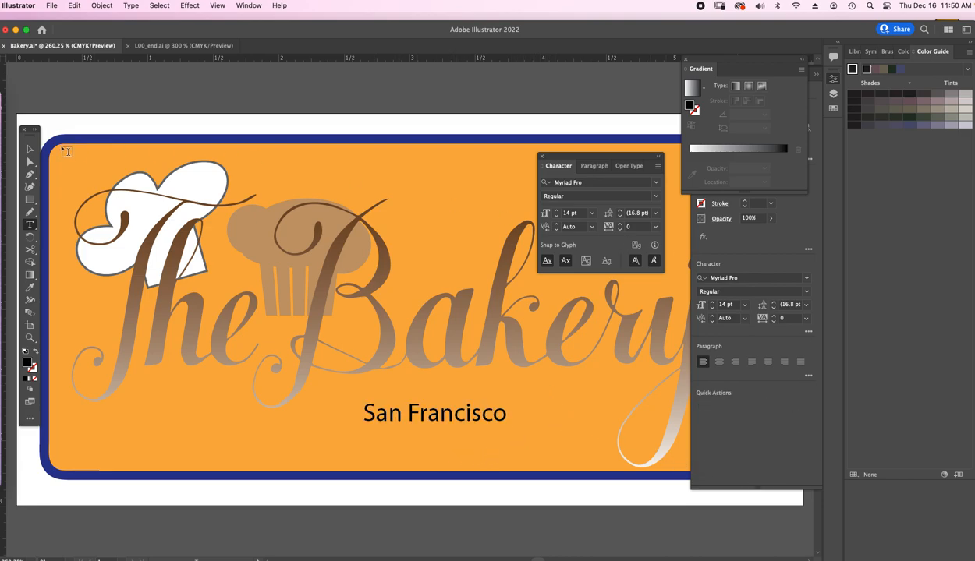
left_click(28, 150)
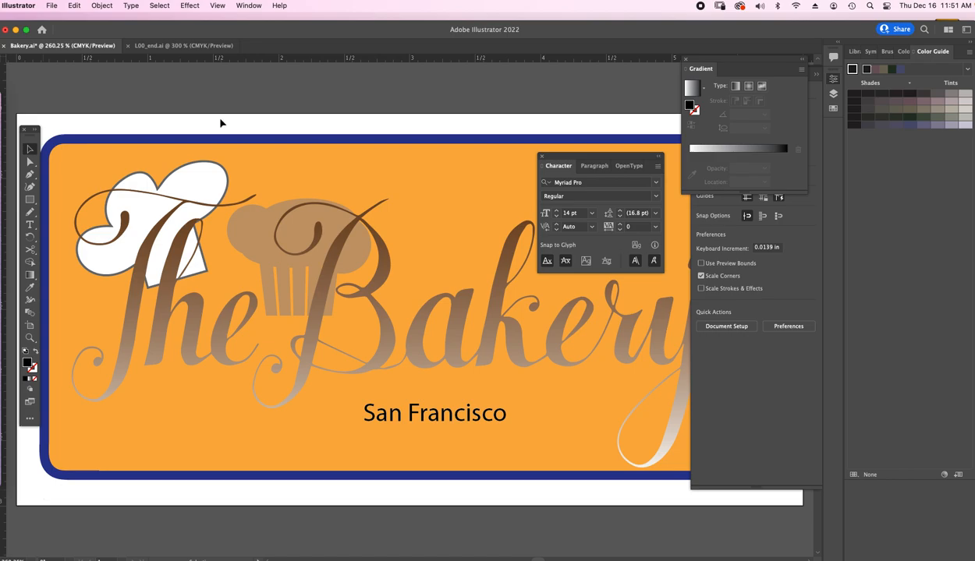
left_click(248, 5)
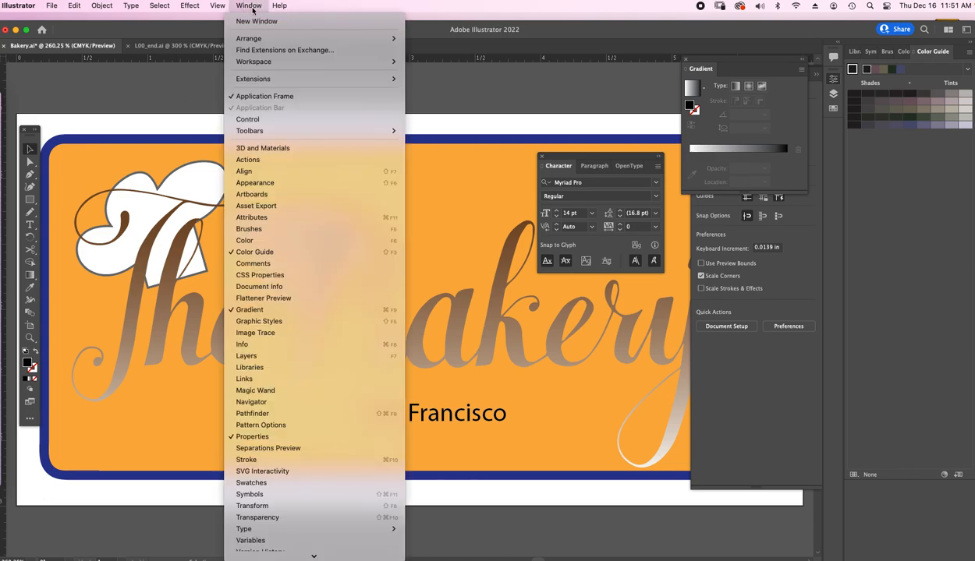
left_click(251, 172)
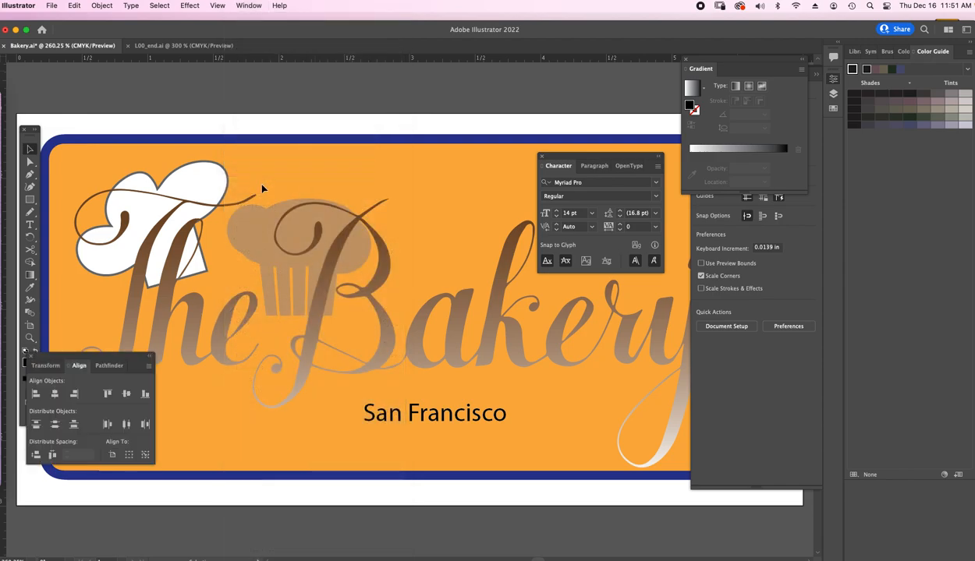
left_click_drag(97, 356, 602, 317)
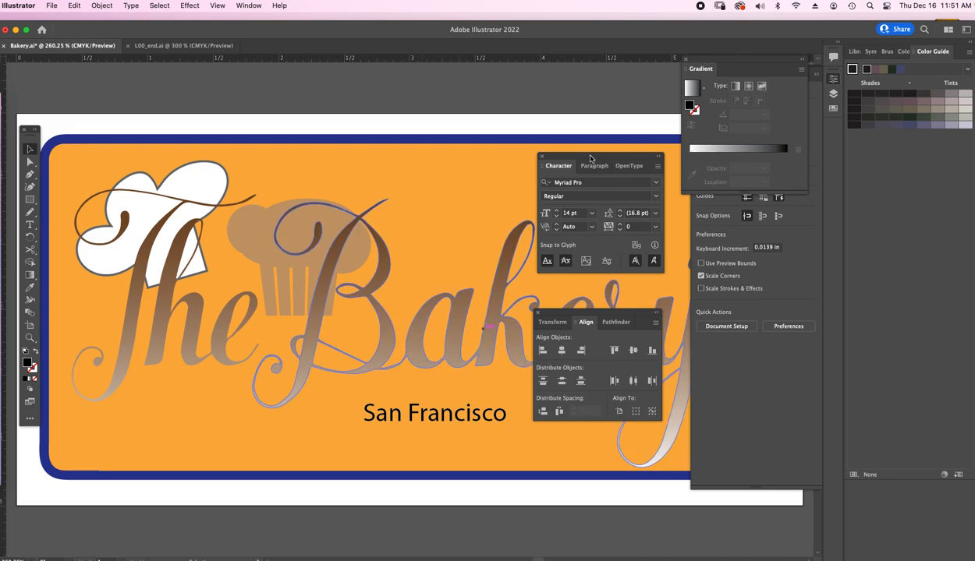
left_click(543, 158)
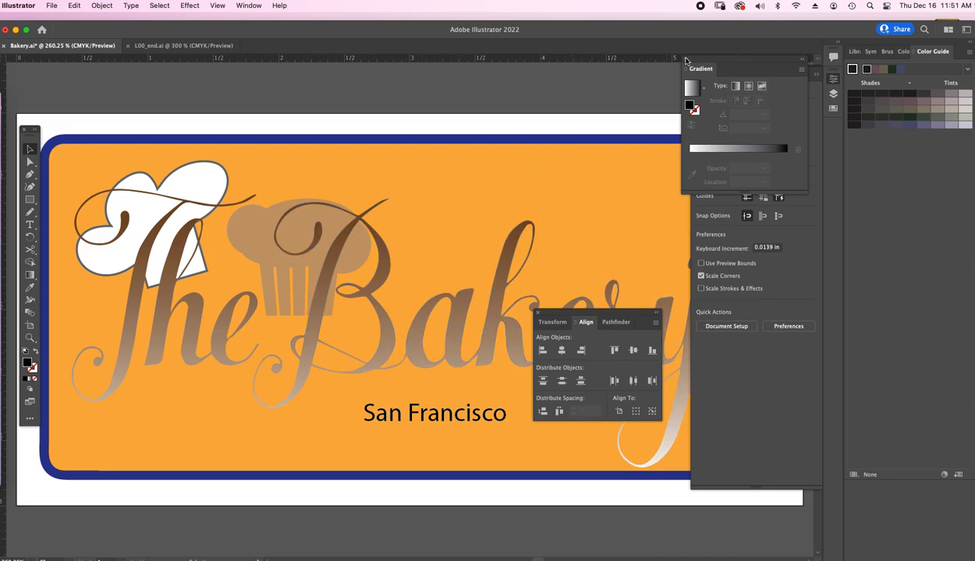
left_click(685, 59)
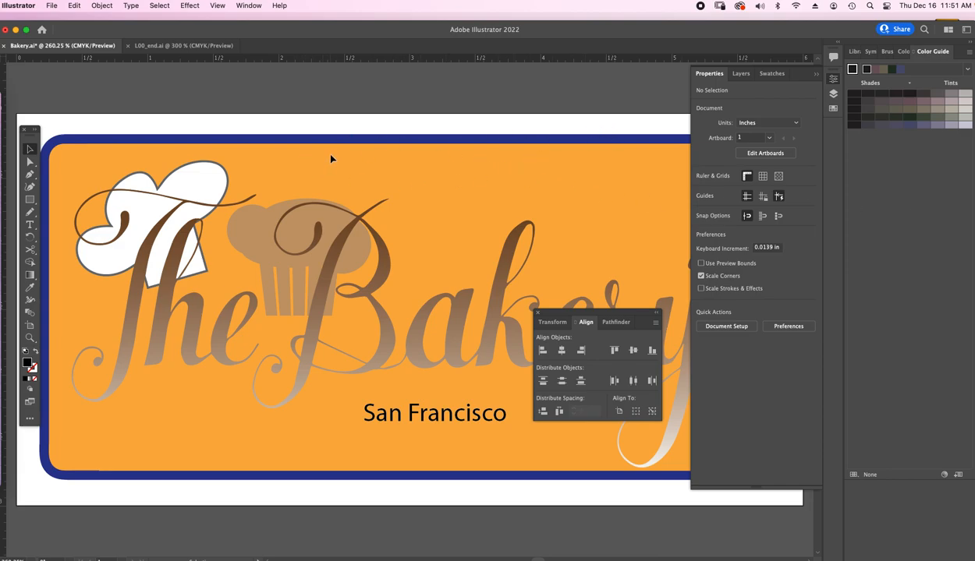
- Show the layer contents beside the artwork and select every object on the Bakery sign
left_click(740, 73)
left_click(711, 157)
left_click(710, 156)
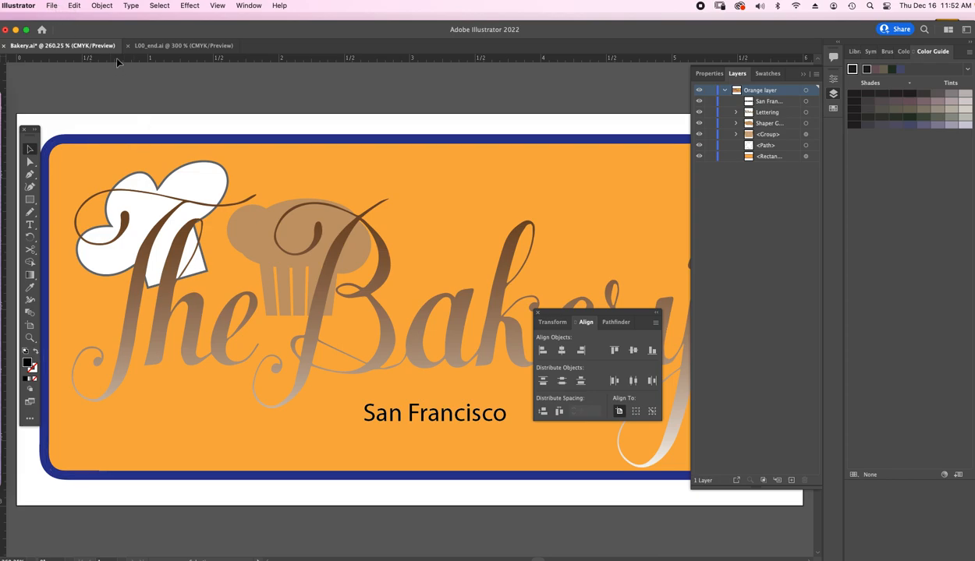
left_click(73, 6)
mouse_move(96, 6)
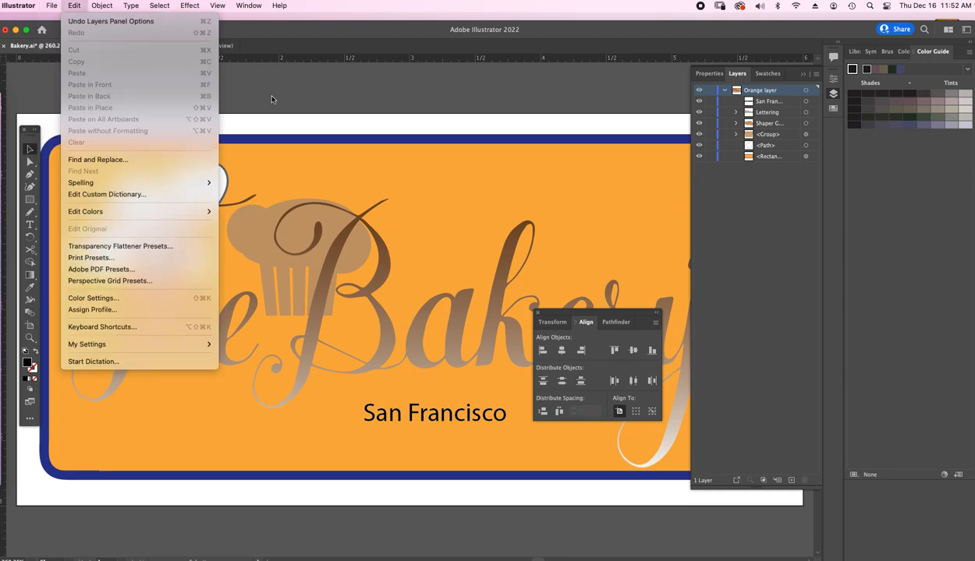
left_click(326, 129)
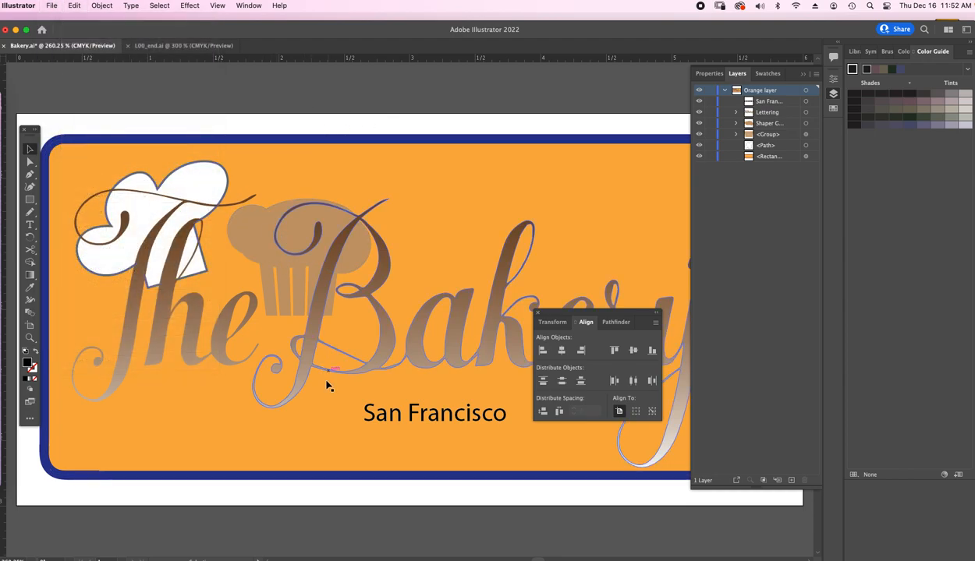
key("super+a")
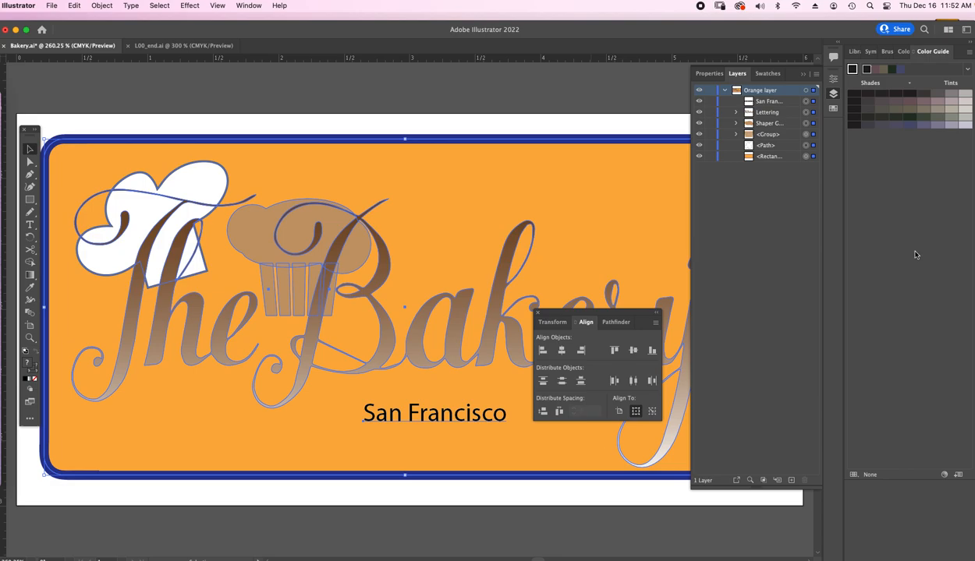
- Set alignment relative to the artboard and center all the selected sign objects horizontally
left_click_drag(592, 315, 680, 195)
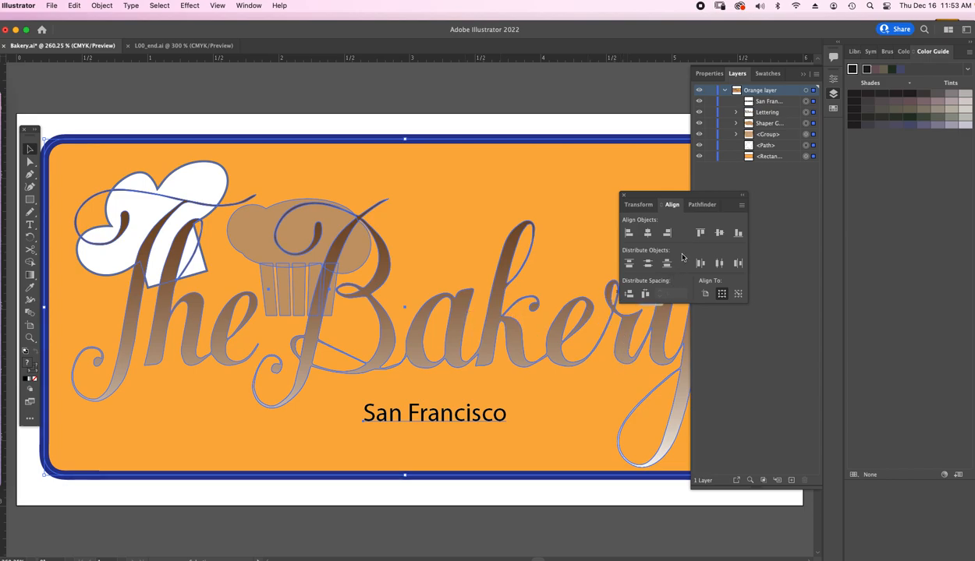
left_click(741, 206)
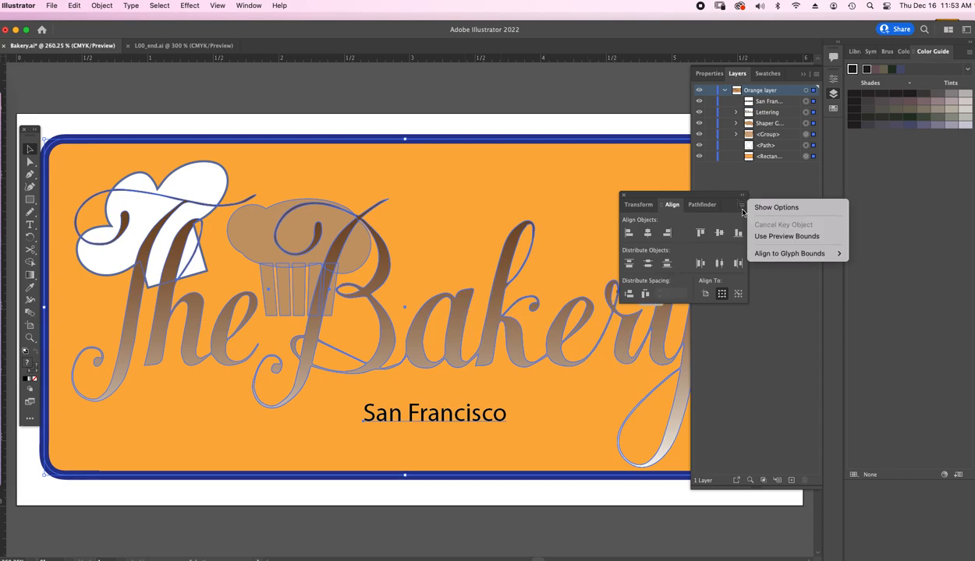
left_click(693, 222)
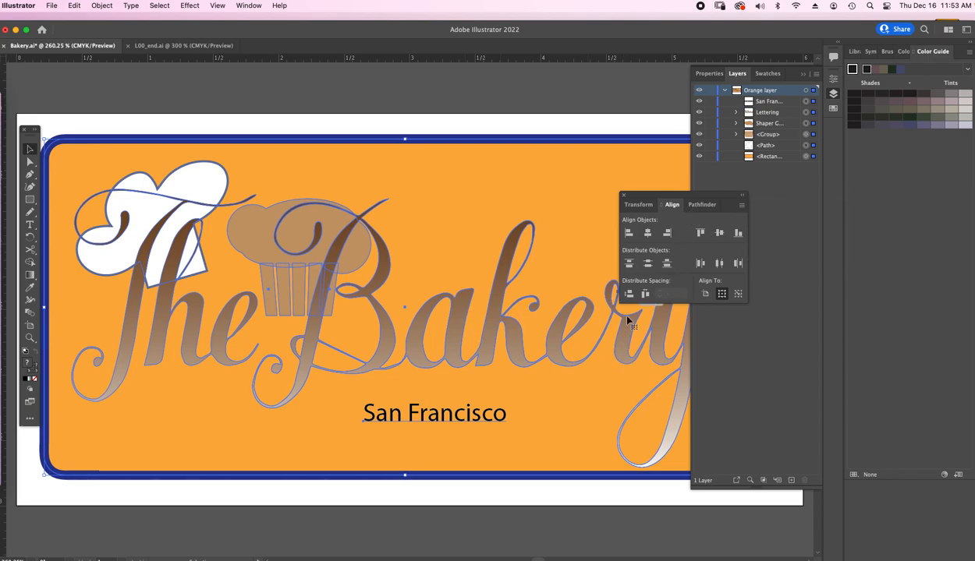
left_click(705, 295)
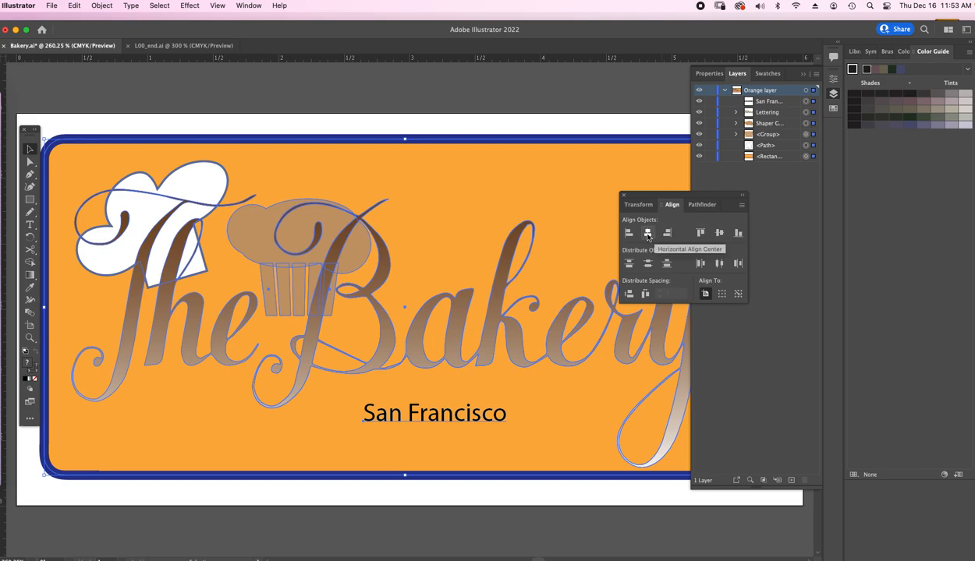
left_click(648, 234)
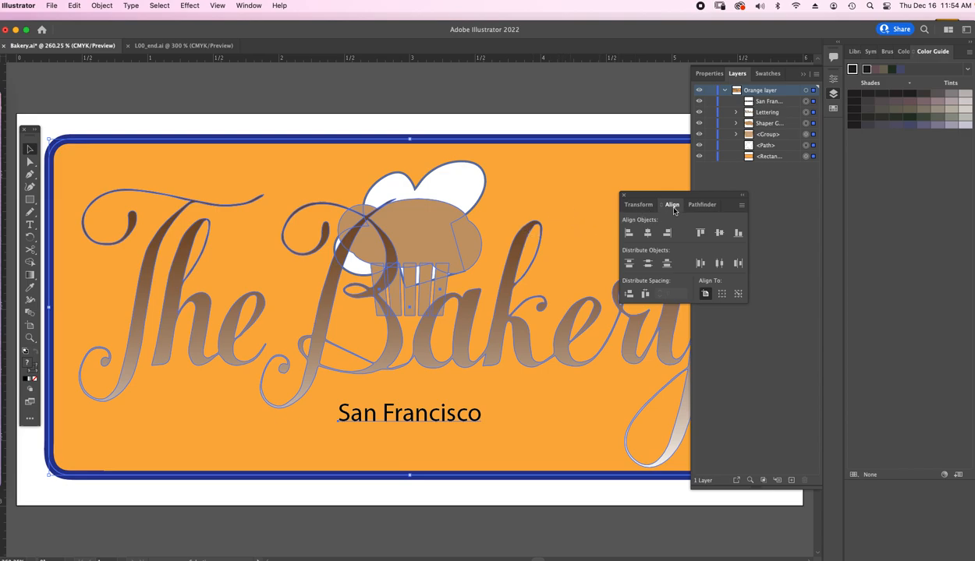
- Clear the alignment controls and the layer list off the artwork and deselect all objects
left_click_drag(663, 198, 794, 203)
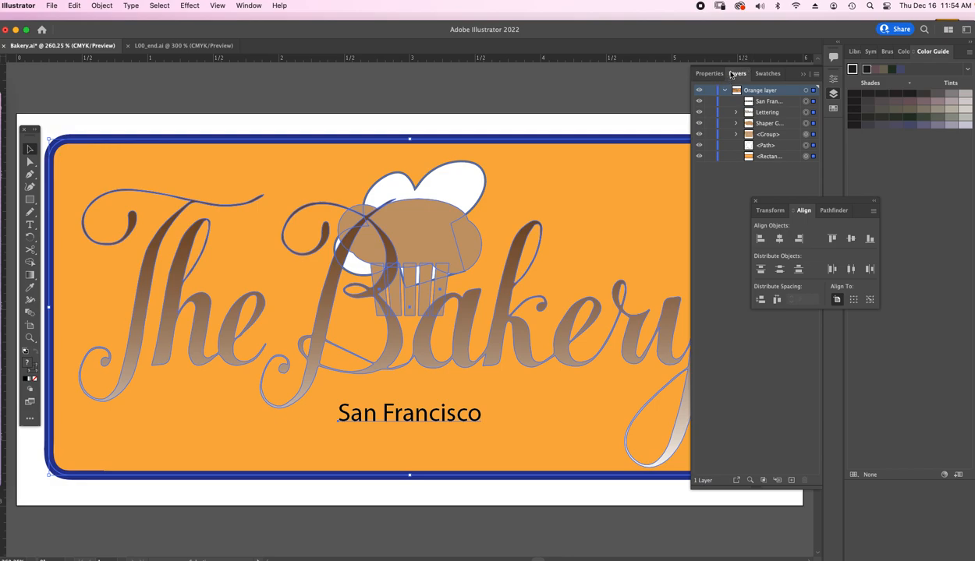
left_click(801, 75)
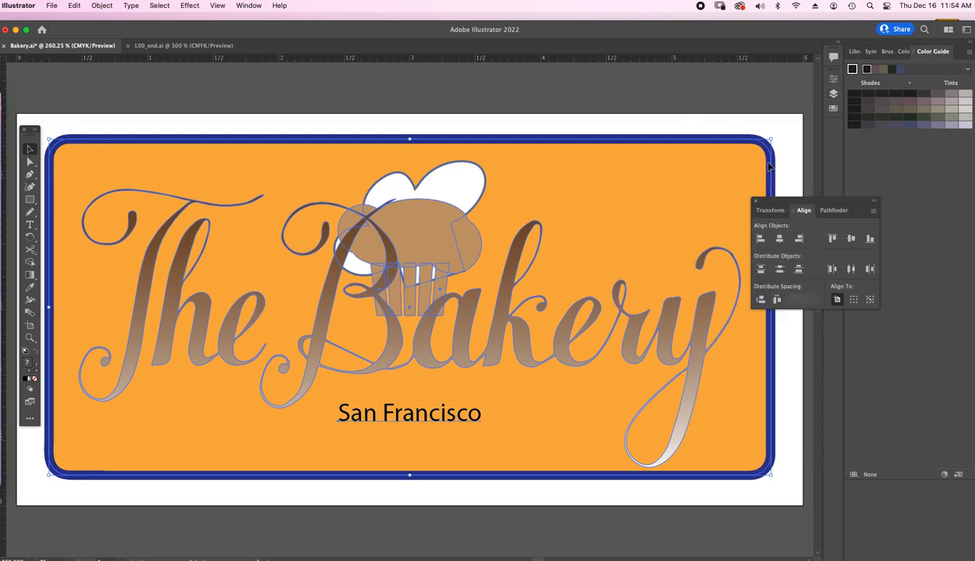
left_click_drag(786, 202, 861, 138)
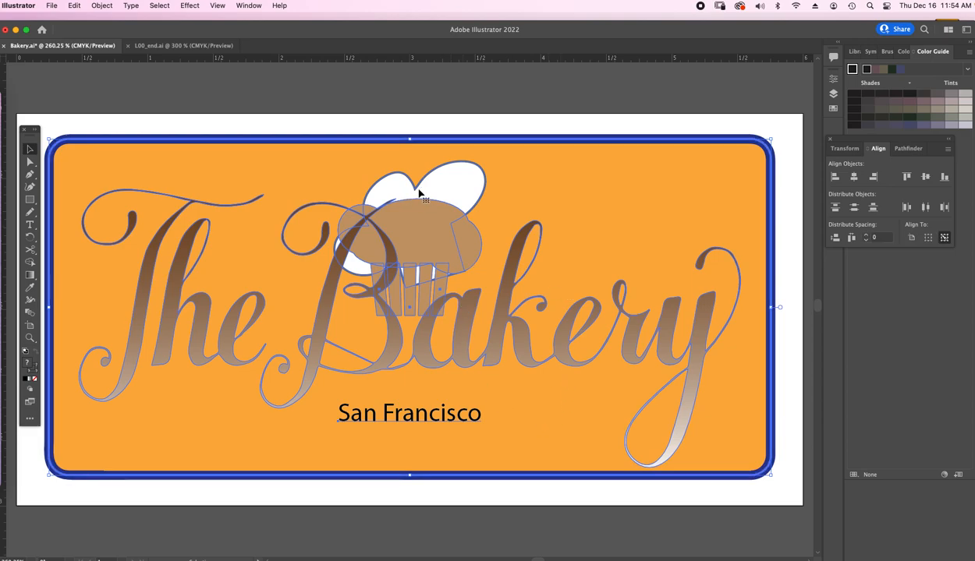
left_click(589, 126)
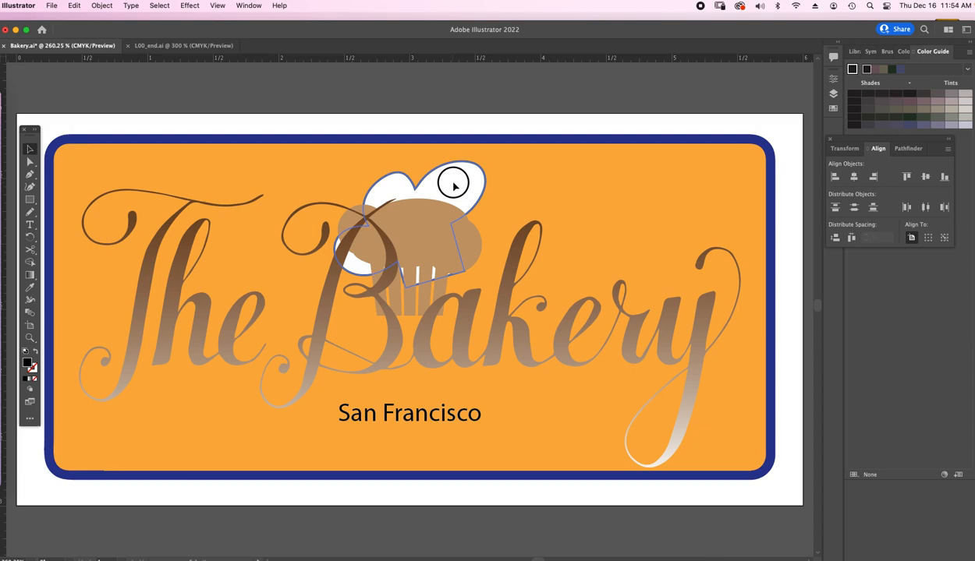
- Check the chef hat's placement in L00_end.ai and move the hat in Bakery.ai between the B and k of Bakery
left_click_drag(453, 184, 188, 173)
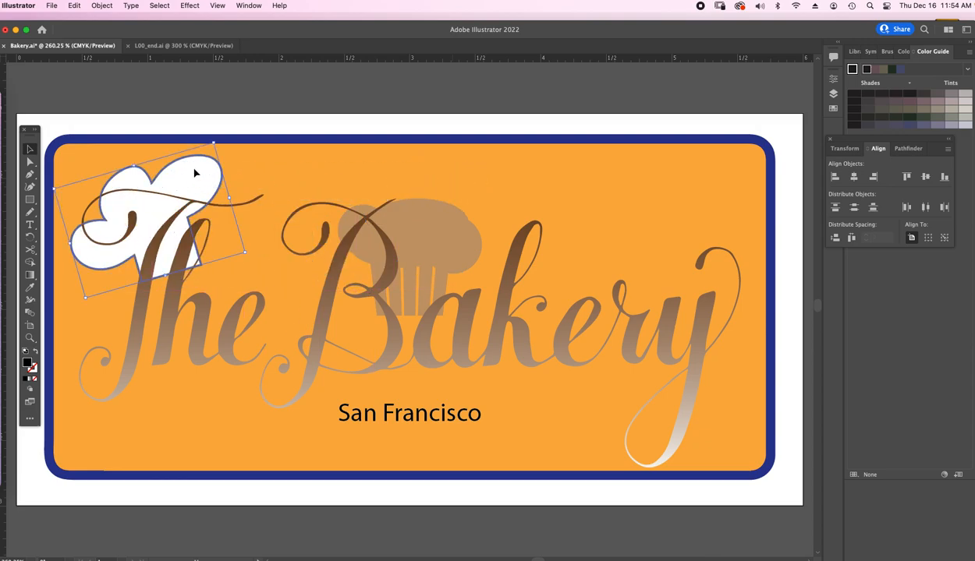
left_click(196, 47)
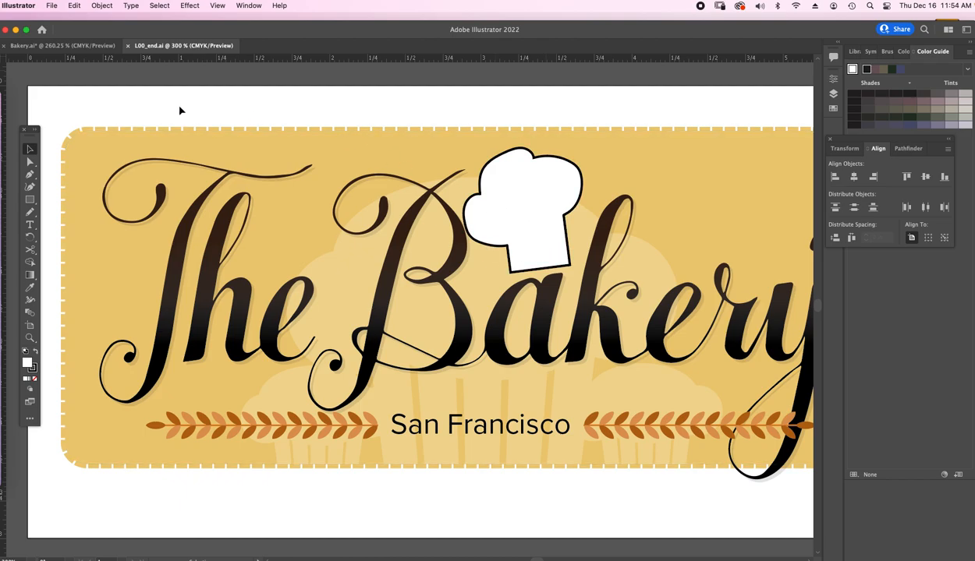
left_click(93, 46)
left_click_drag(162, 168, 451, 194)
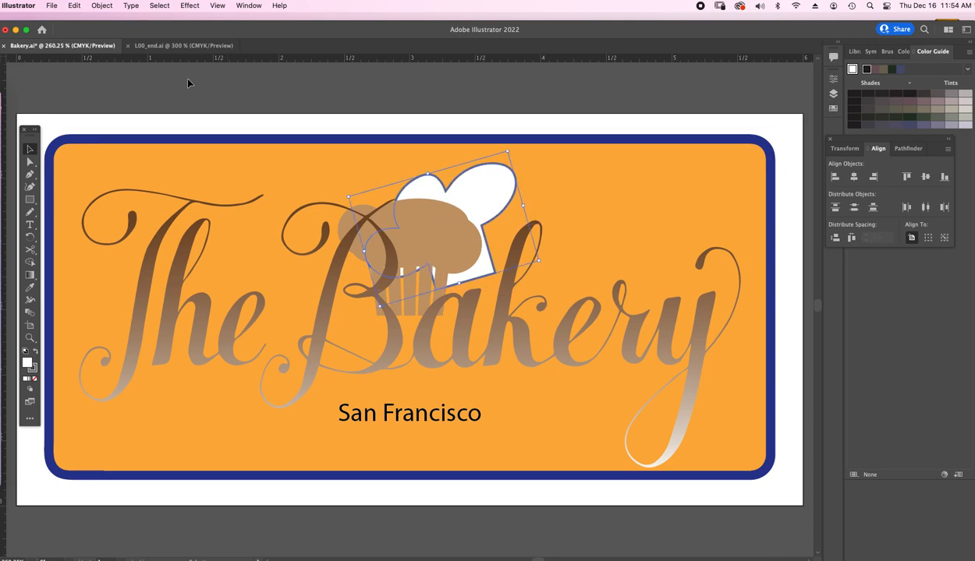
- Check the cupcake in L00_end.ai, lower the cupcake top slightly onto its wrapper in Bakery.ai, and group both parts
left_click(183, 46)
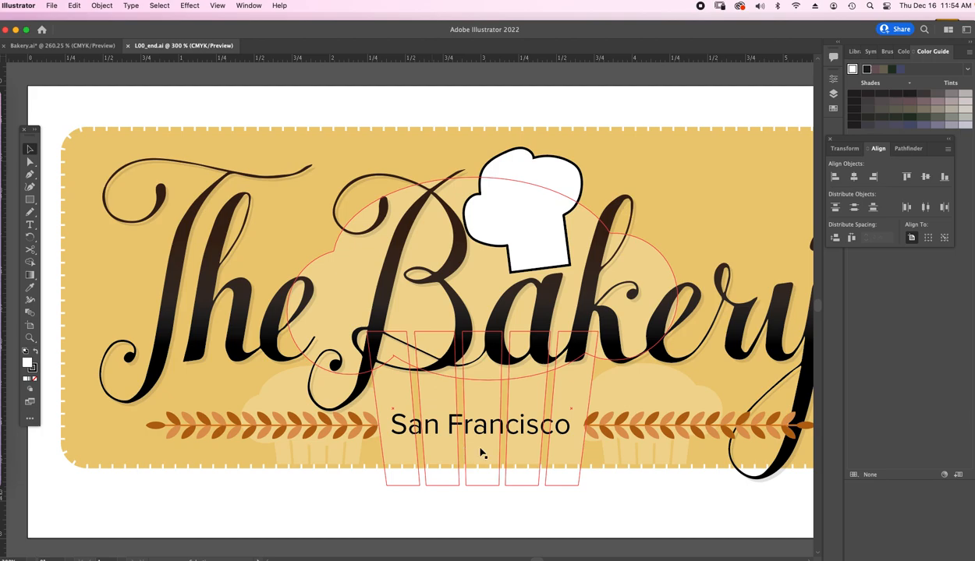
left_click(66, 45)
mouse_move(441, 247)
left_mouse_down()
mouse_move(425, 295)
mouse_move(431, 231)
mouse_move(447, 258)
left_mouse_up()
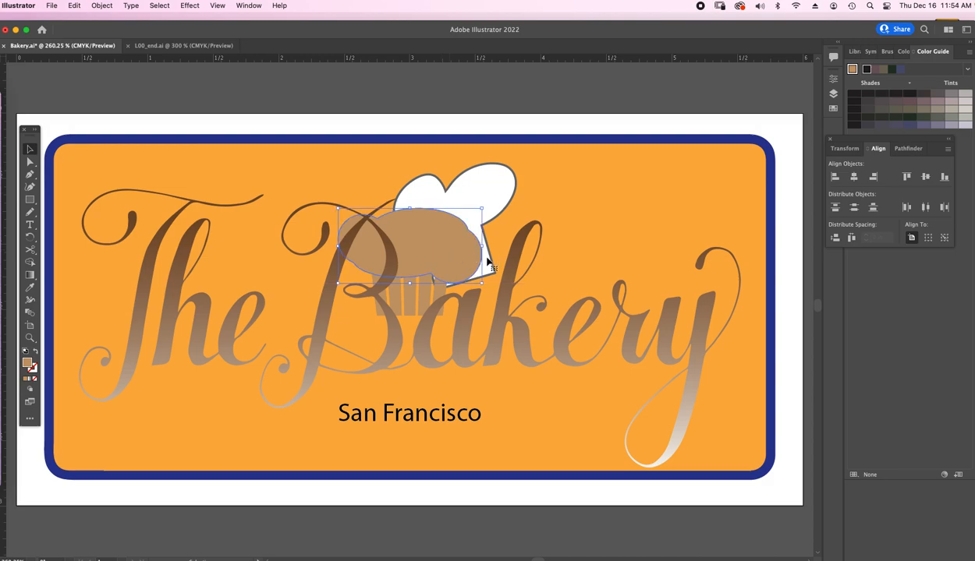
left_click(411, 305, "shift")
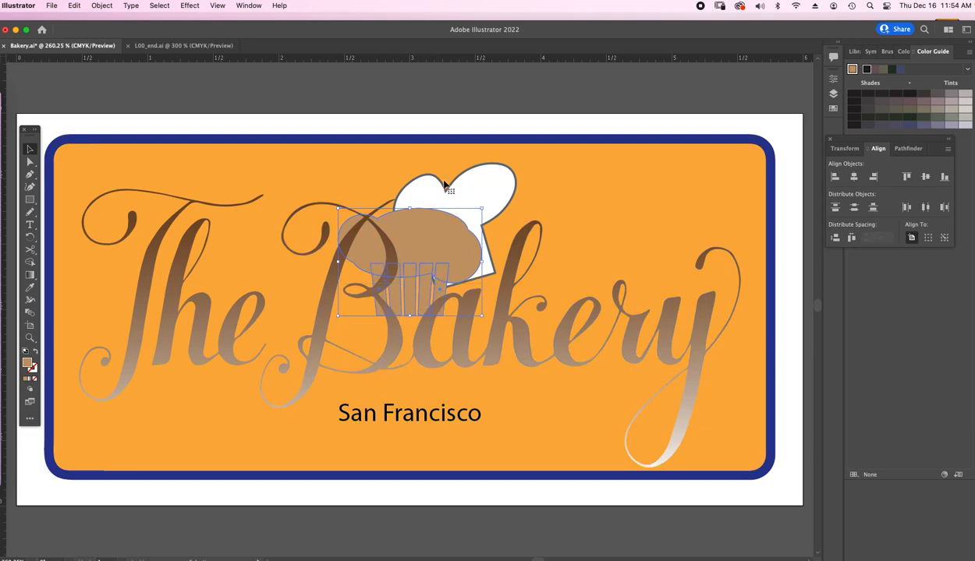
left_click(99, 6)
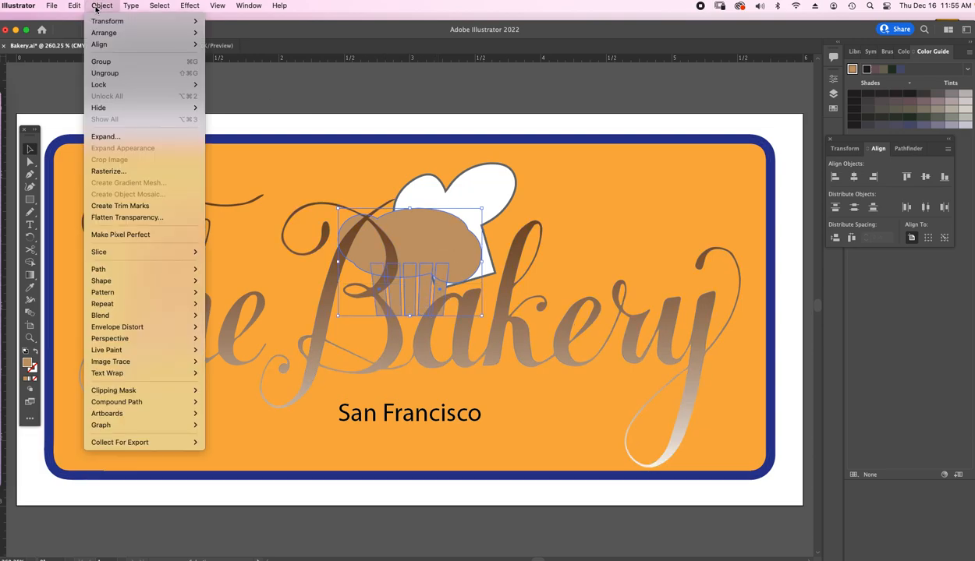
left_click(117, 62)
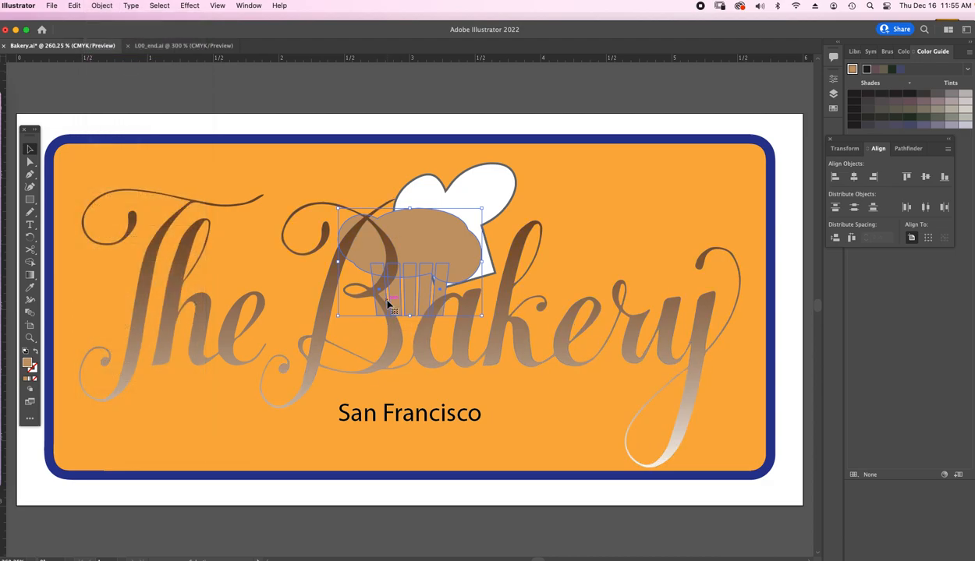
- Move the grouped cupcake down to the sign's lower border and enlarge it to span from the "e" of The to the "e" of Bakery
left_click_drag(423, 245, 412, 395)
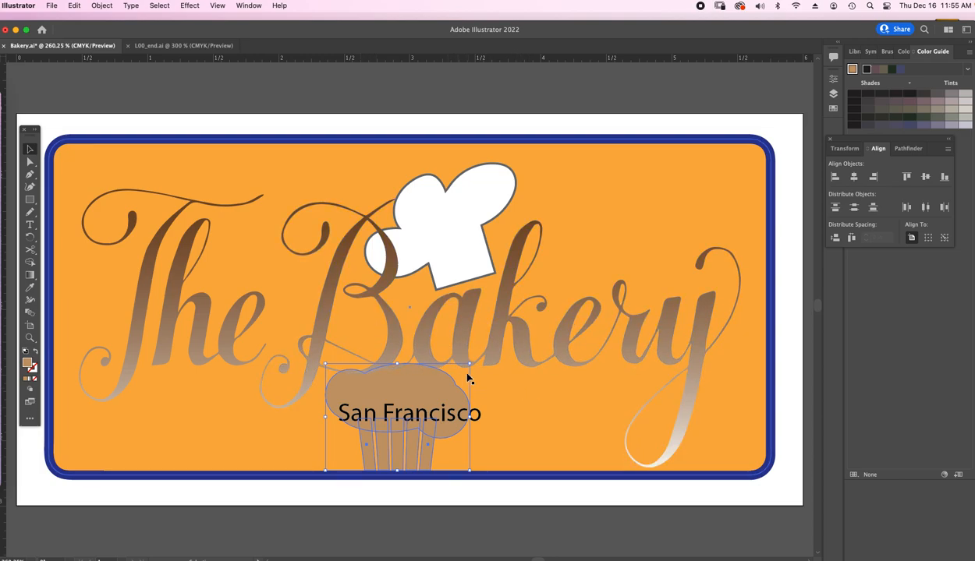
left_click_drag(470, 362, 638, 220)
left_click_drag(584, 383, 503, 382)
left_click_drag(561, 234, 581, 218)
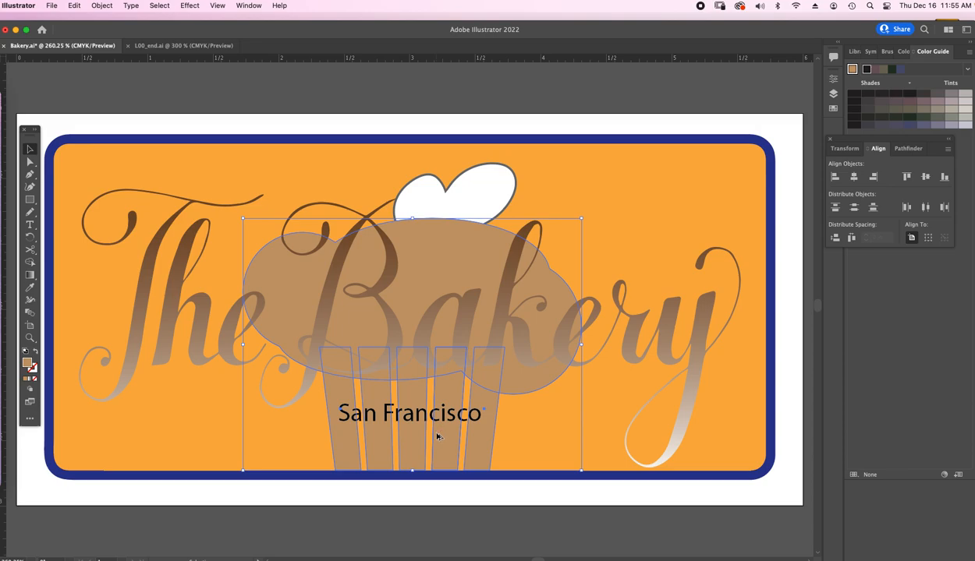
- Duplicate the large cupcake, shrink the copy to under half size, and place it on the lower border left of San Francisco, following L00_end.ai
left_click(441, 397)
left_click_drag(441, 398, 212, 427)
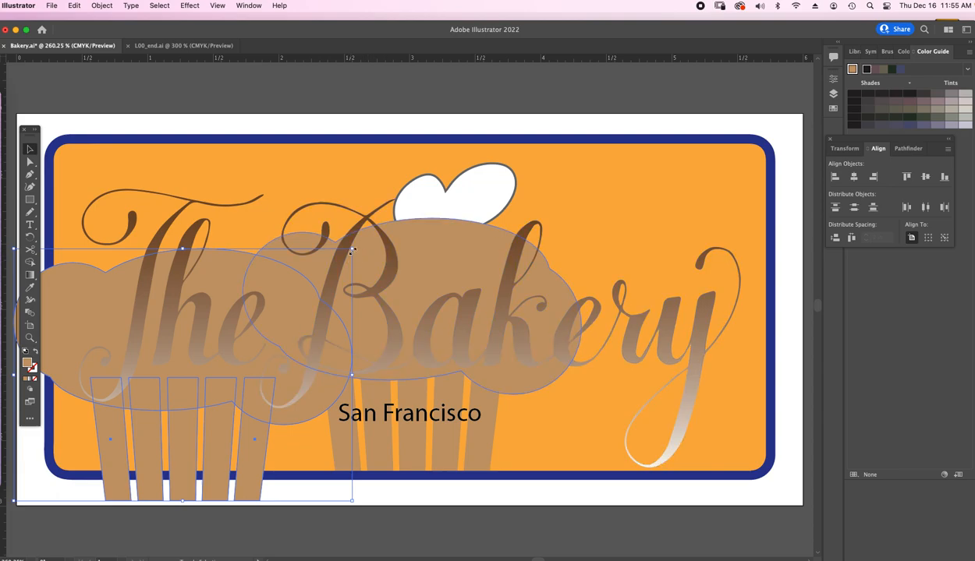
left_click_drag(352, 250, 158, 388)
left_click_drag(91, 423, 285, 408)
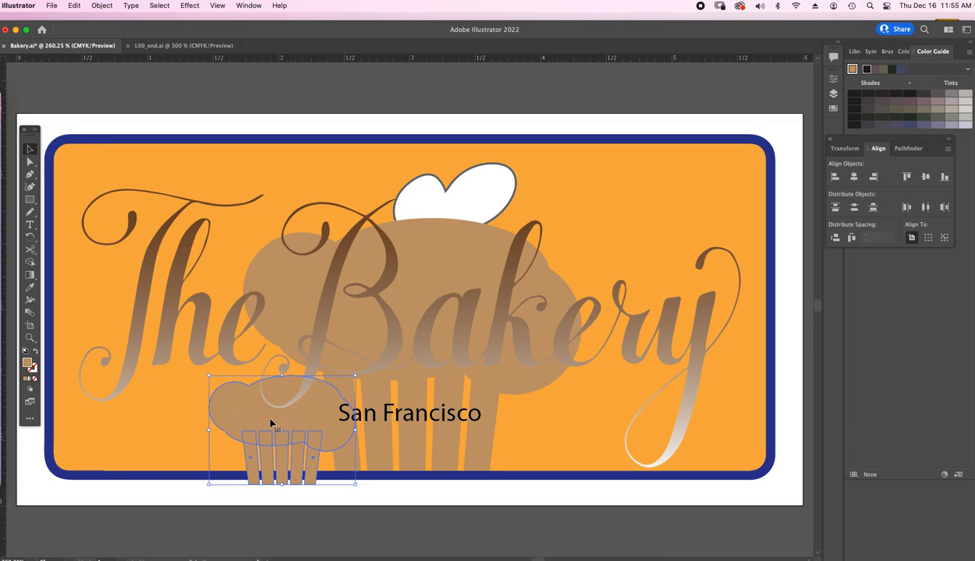
left_click(180, 47)
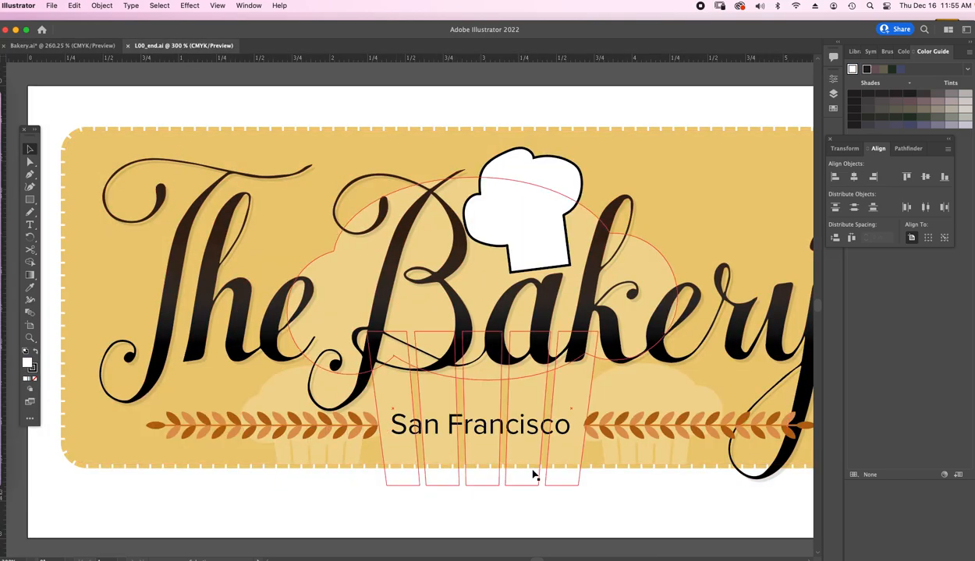
left_click(66, 45)
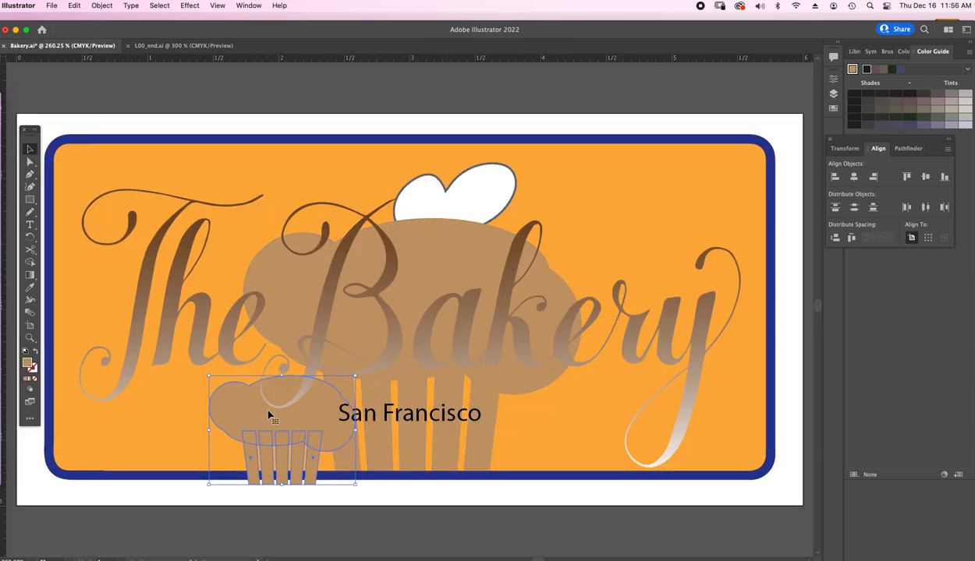
mouse_move(268, 415)
left_mouse_down()
mouse_move(261, 402)
mouse_move(271, 400)
left_mouse_up()
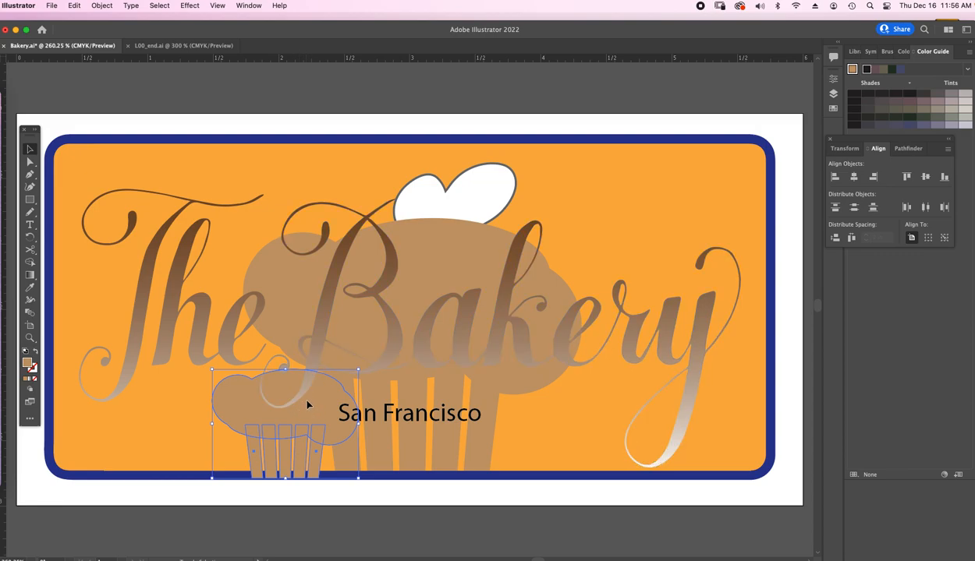
- Duplicate the small cupcake straight across to the right of the San Francisco caption and deselect it
left_click(304, 419)
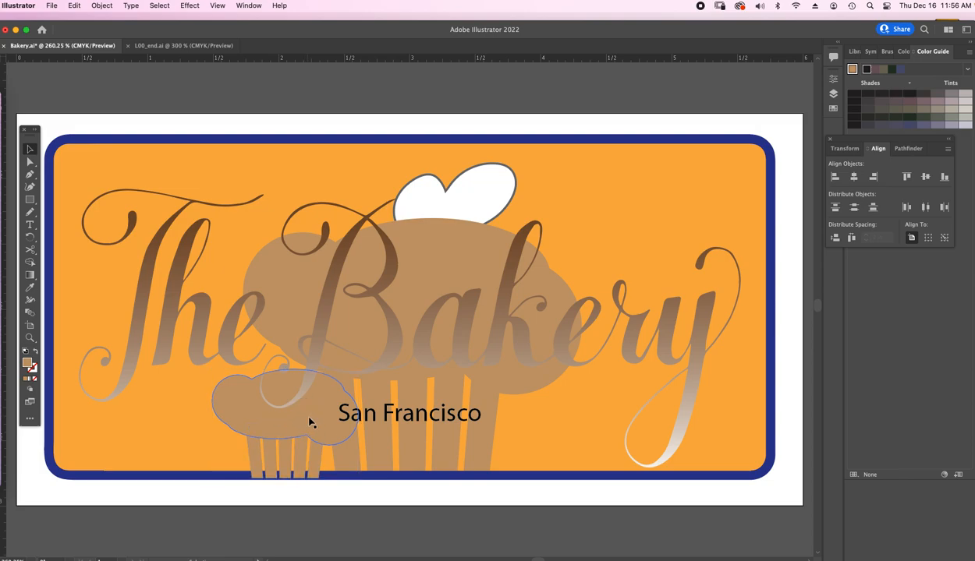
left_click(298, 460)
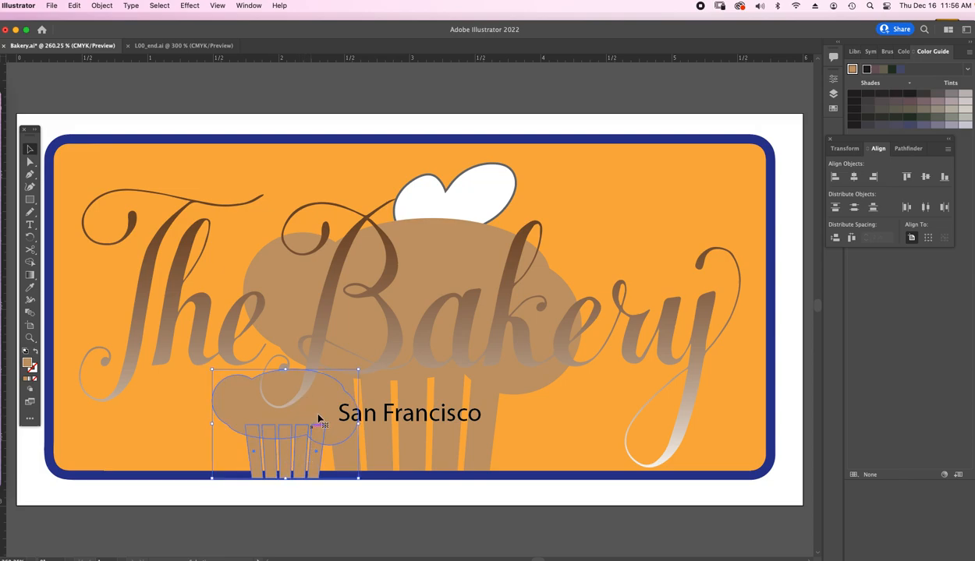
left_click_drag(311, 416, 573, 421)
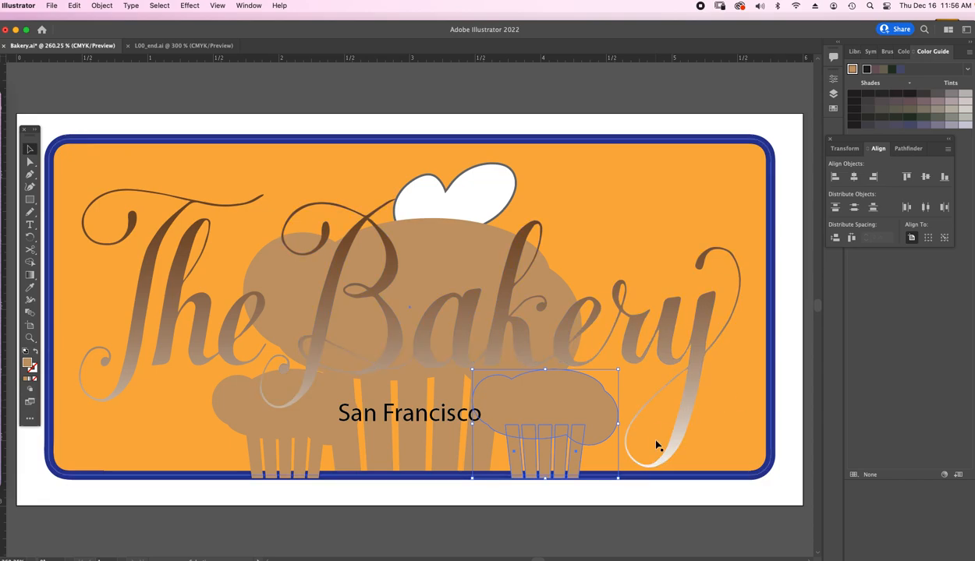
left_click(169, 497)
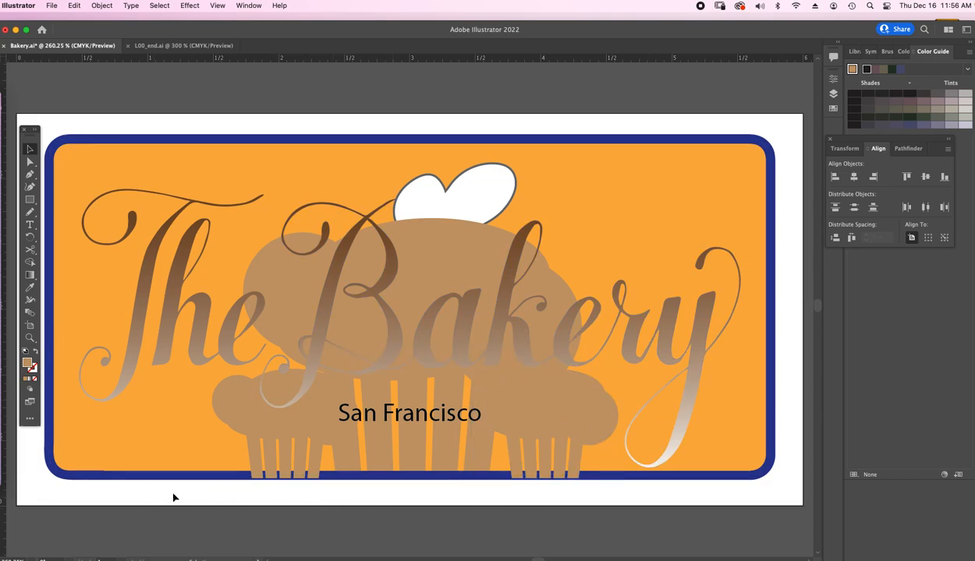
- Move the left small cupcake up and outward, and align the bottoms of both small cupcakes to the artboard's bottom edge
left_click(289, 428)
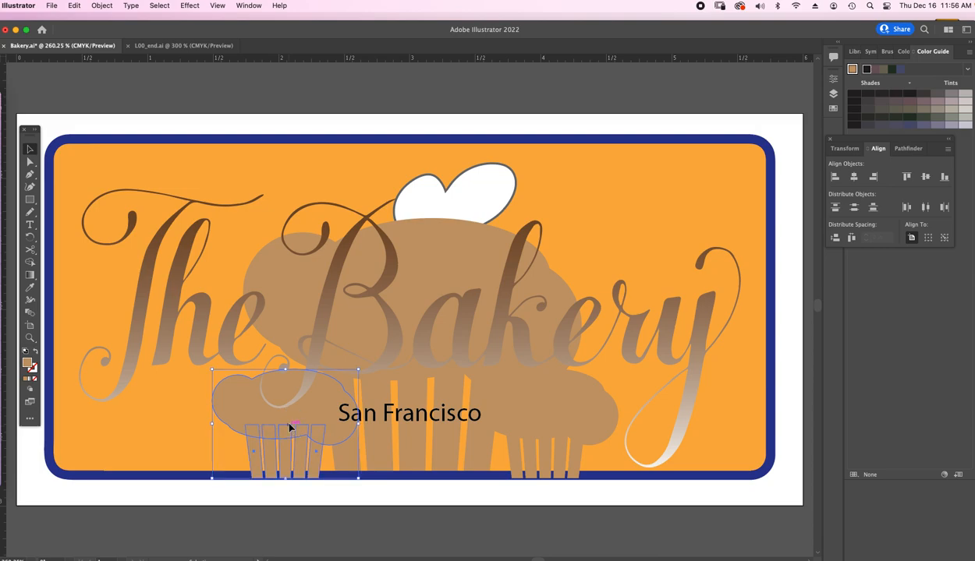
left_click_drag(315, 414, 274, 390)
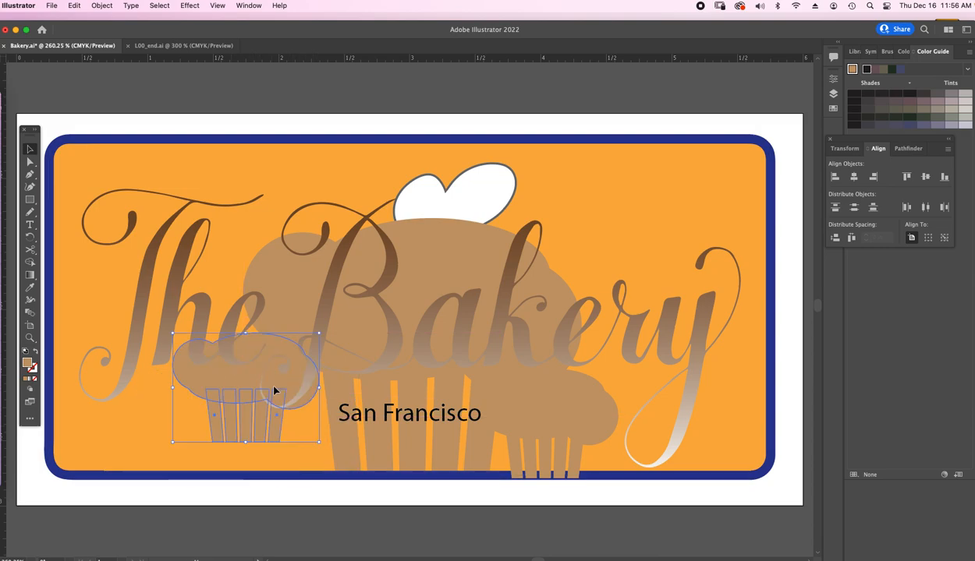
left_click(573, 424)
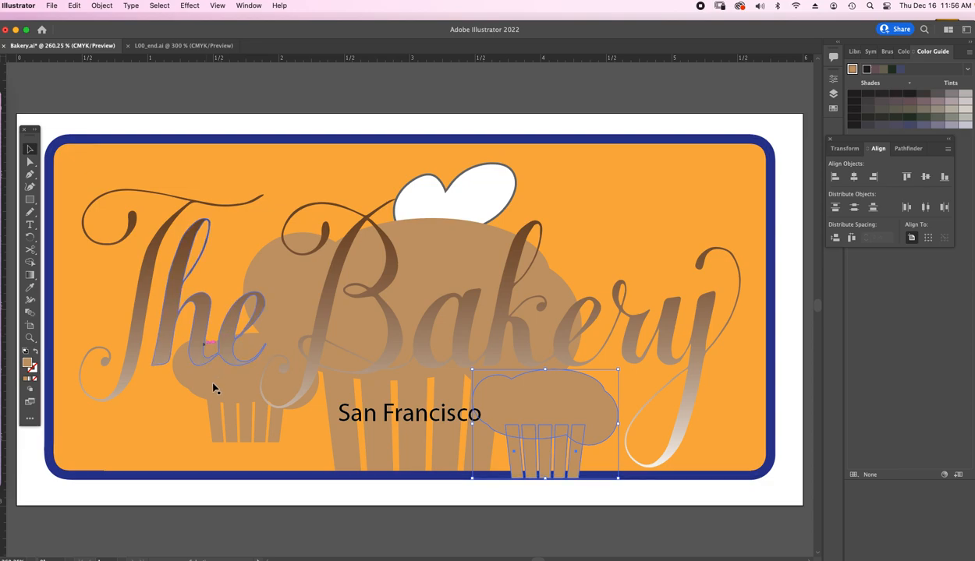
left_click(227, 396, "shift")
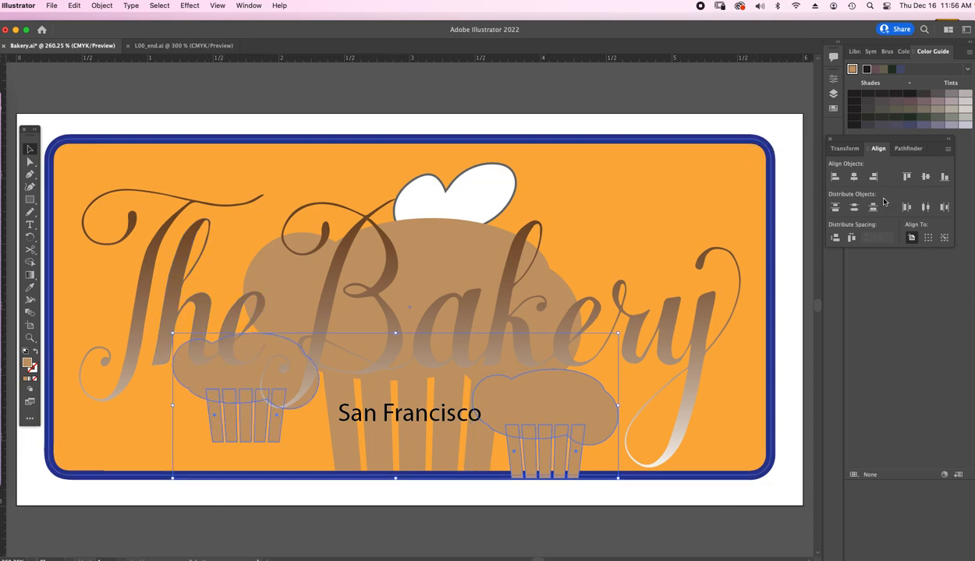
left_click_drag(871, 144, 629, 161)
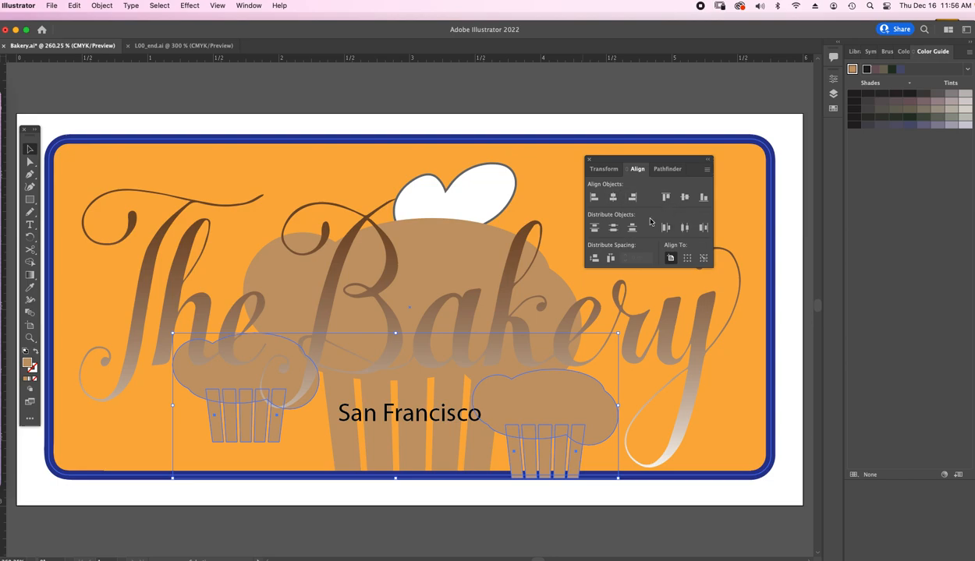
left_click(704, 198)
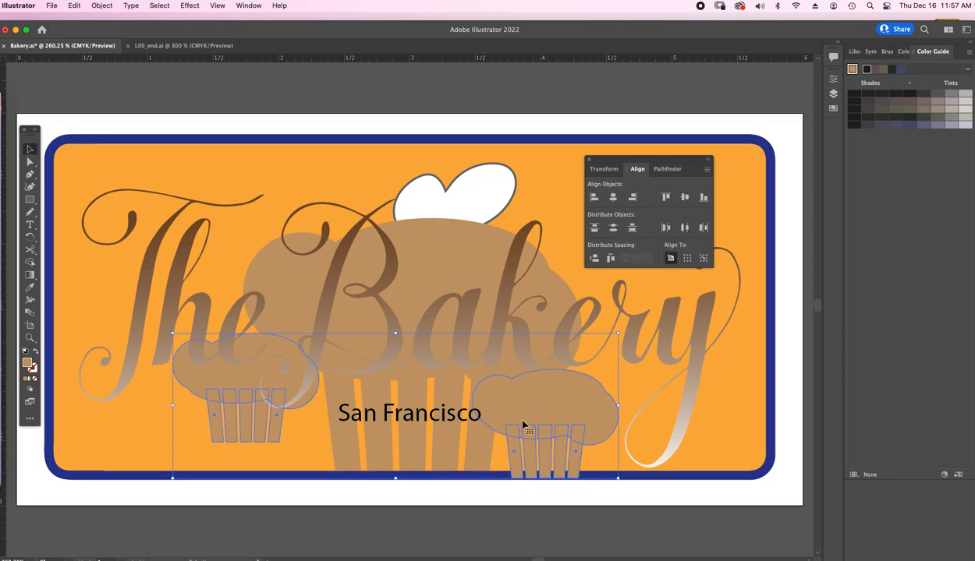
left_click(702, 197)
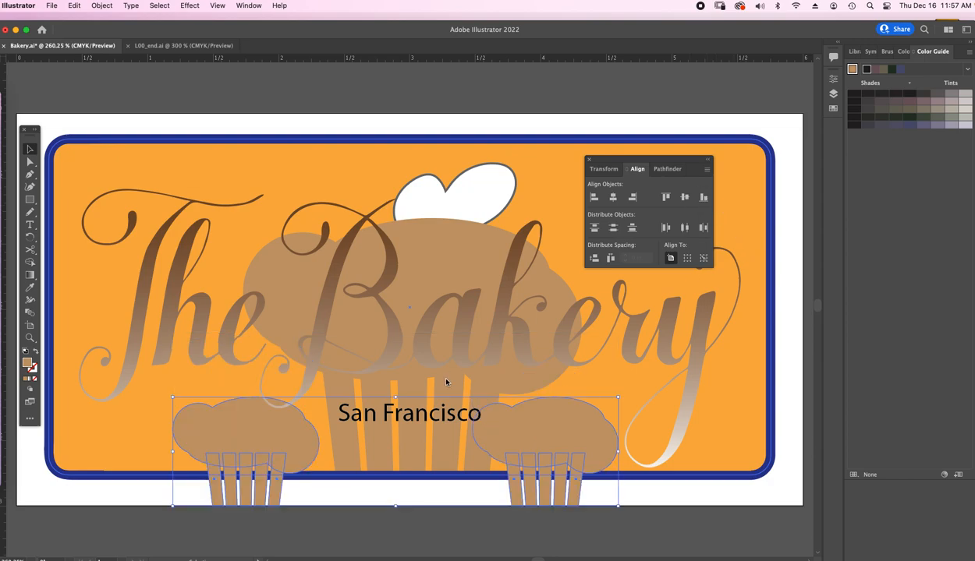
- Raise both small cupcakes together onto the sign's lower border, and shift the left one inward to overlap the large cupcake's wrapper
left_click_drag(563, 433, 569, 403)
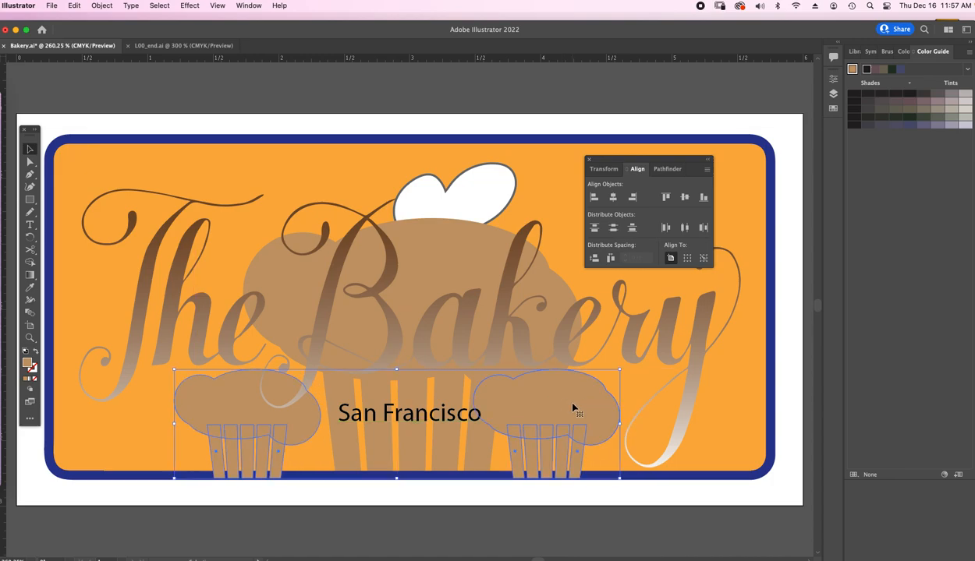
left_click(688, 260)
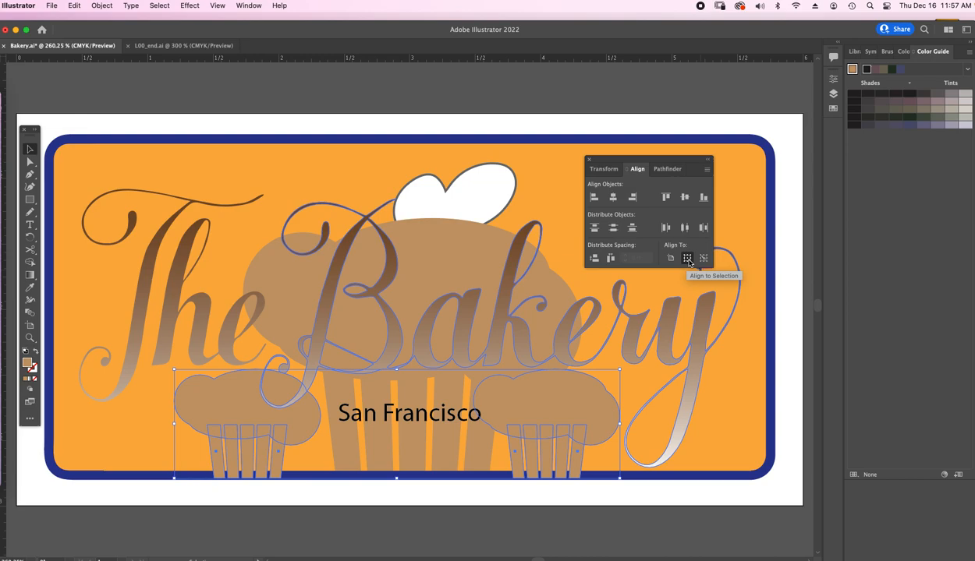
left_click(671, 259)
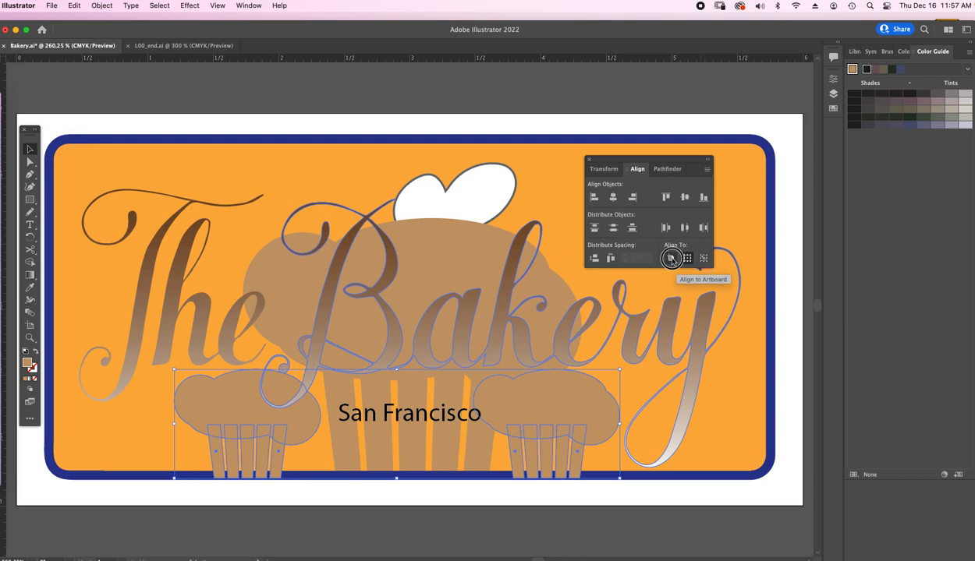
left_click(142, 501)
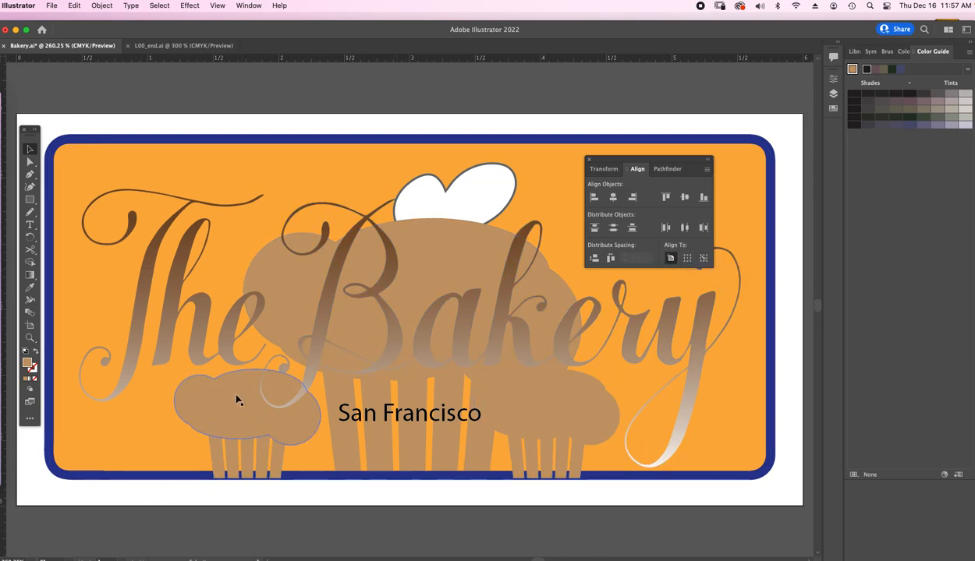
left_click_drag(234, 398, 281, 398)
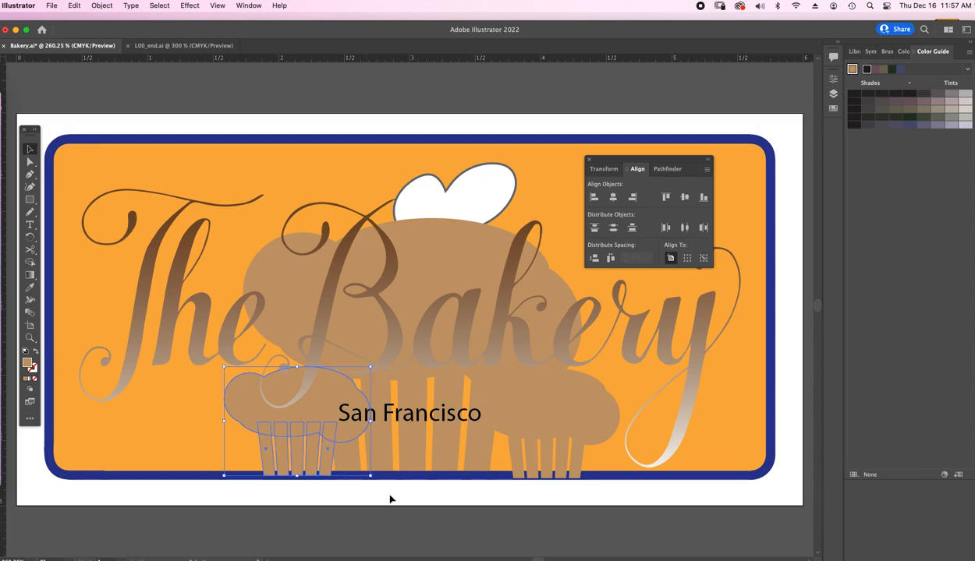
left_click(431, 498)
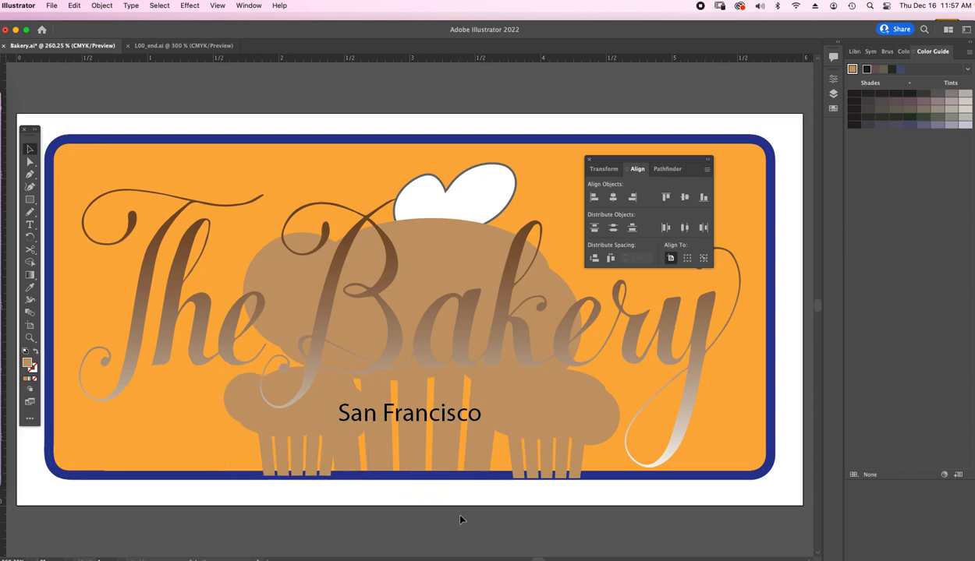